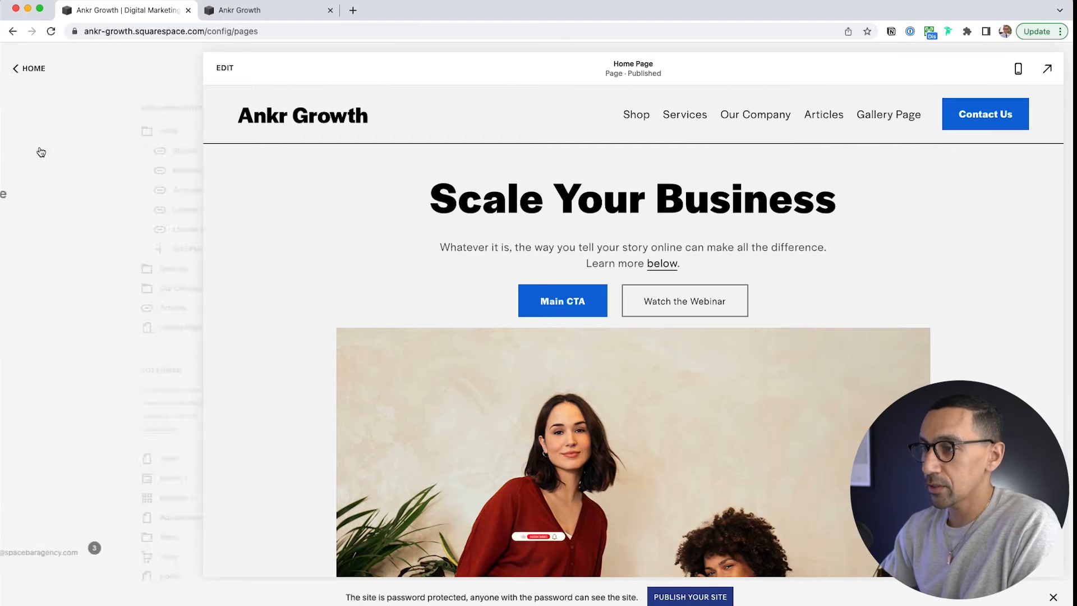
- Add a blank page to the Not Linked pages and name it "Asia"
{"action": "scroll", "coordinate": [80, 304], "scroll_direction": "down", "scroll_amount": 2}
{"action": "scroll", "coordinate": [80, 305], "scroll_direction": "down", "scroll_amount": 3}
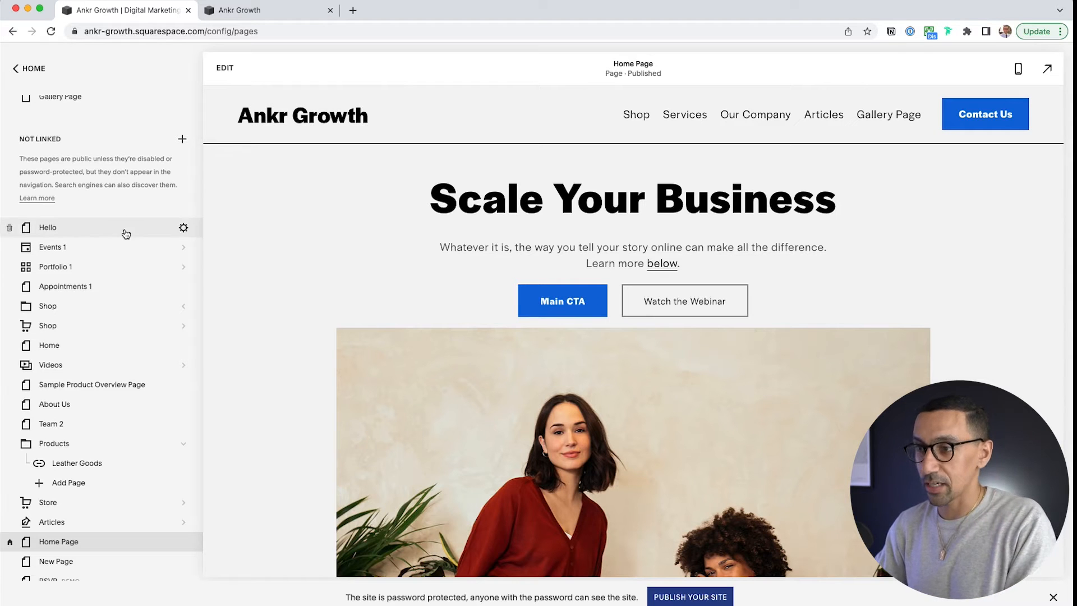
{"action": "left_click", "coordinate": [182, 140]}
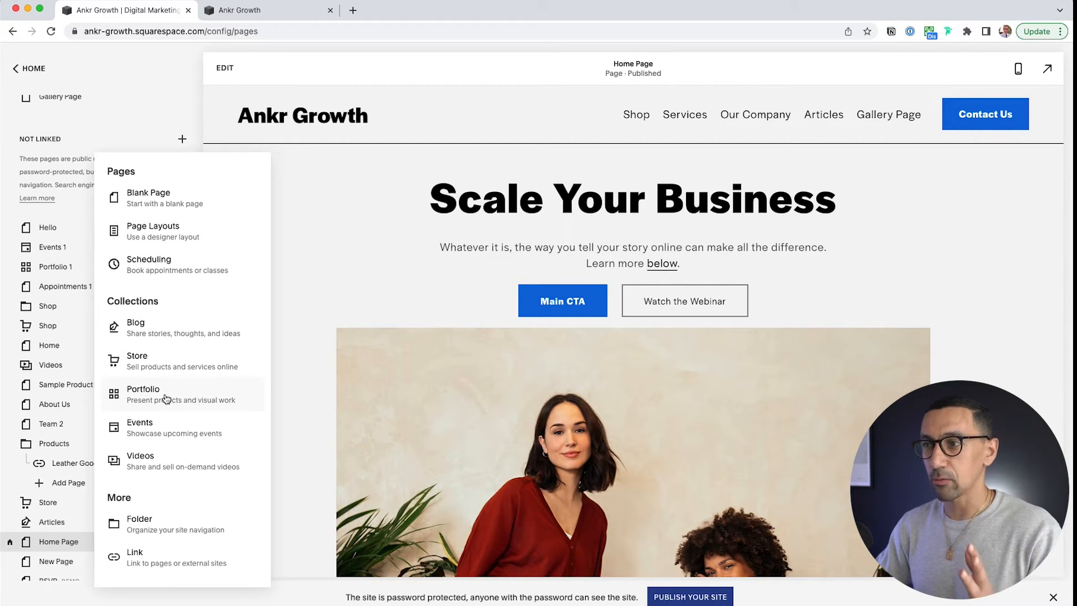
{"action": "left_click", "coordinate": [168, 203]}
{"action": "type", "text": "Gallery"}
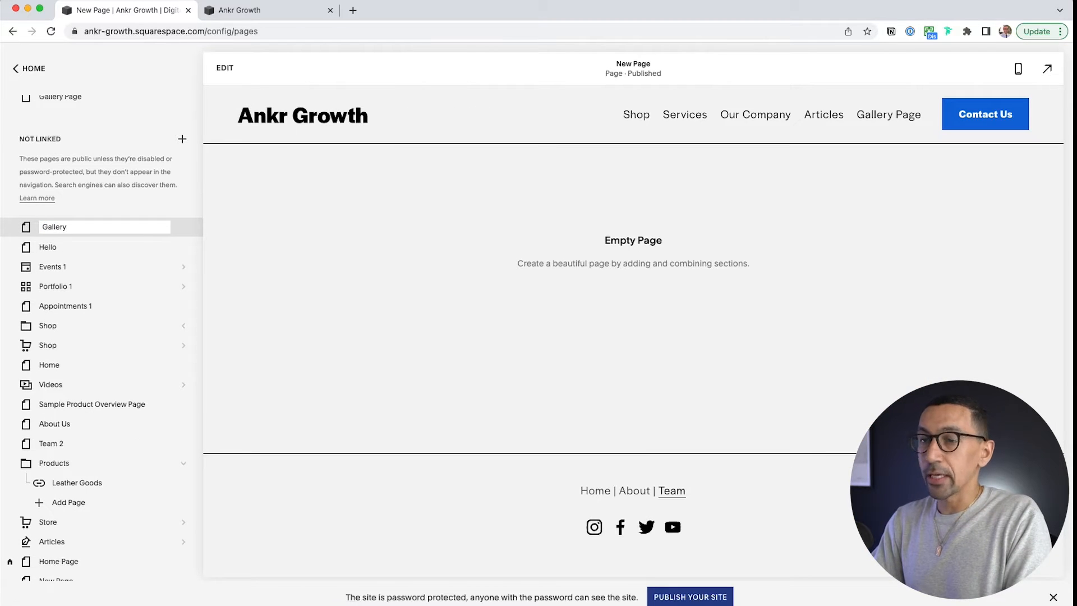
{"action": "key", "text": "super+a"}
{"action": "key", "text": "BackSpace"}
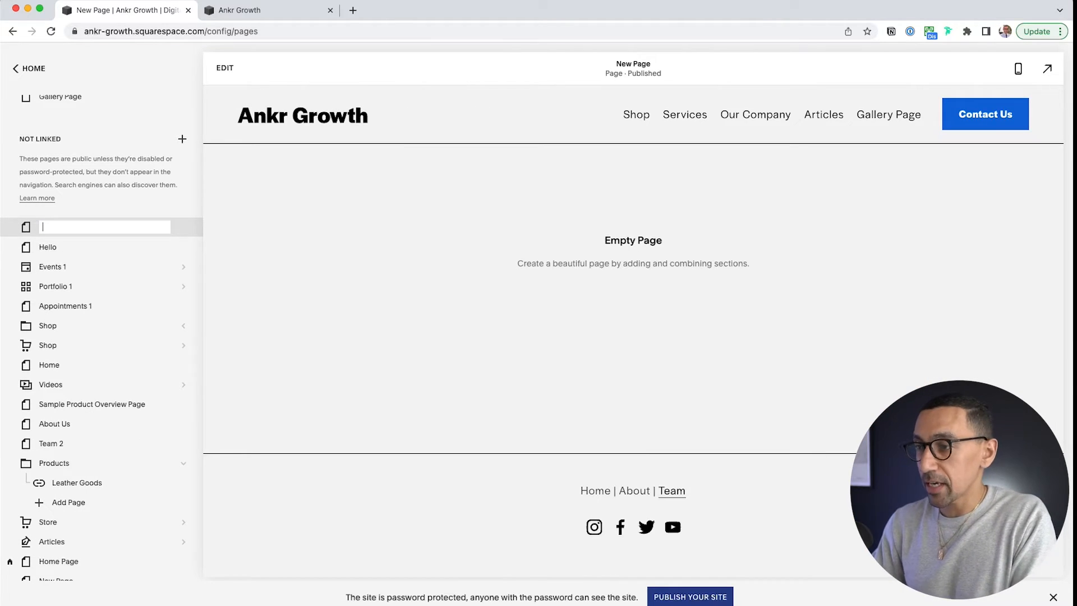
{"action": "type", "text": "Asia"}
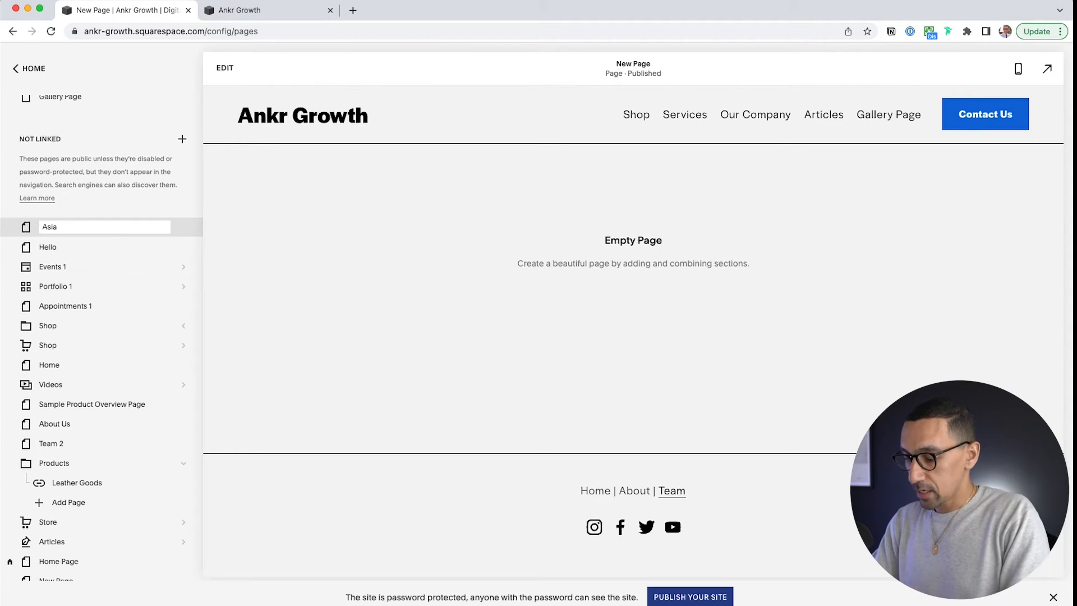
{"action": "key", "text": "Return"}
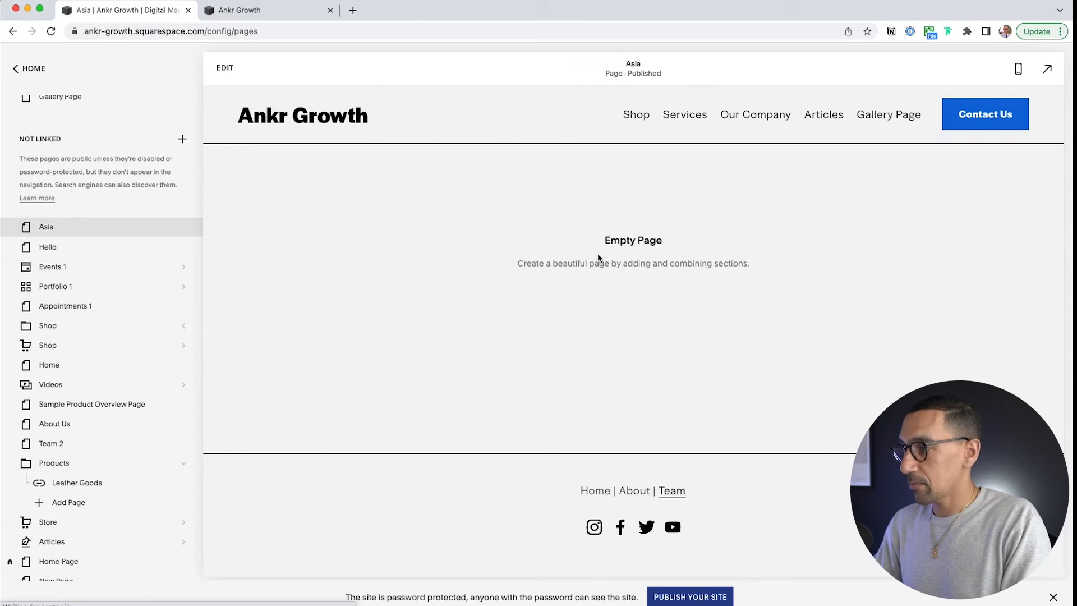
- Edit the Asia page and add a blank section containing a centred Heading 2 that reads "Asia"
{"action": "double_click", "coordinate": [599, 259]}
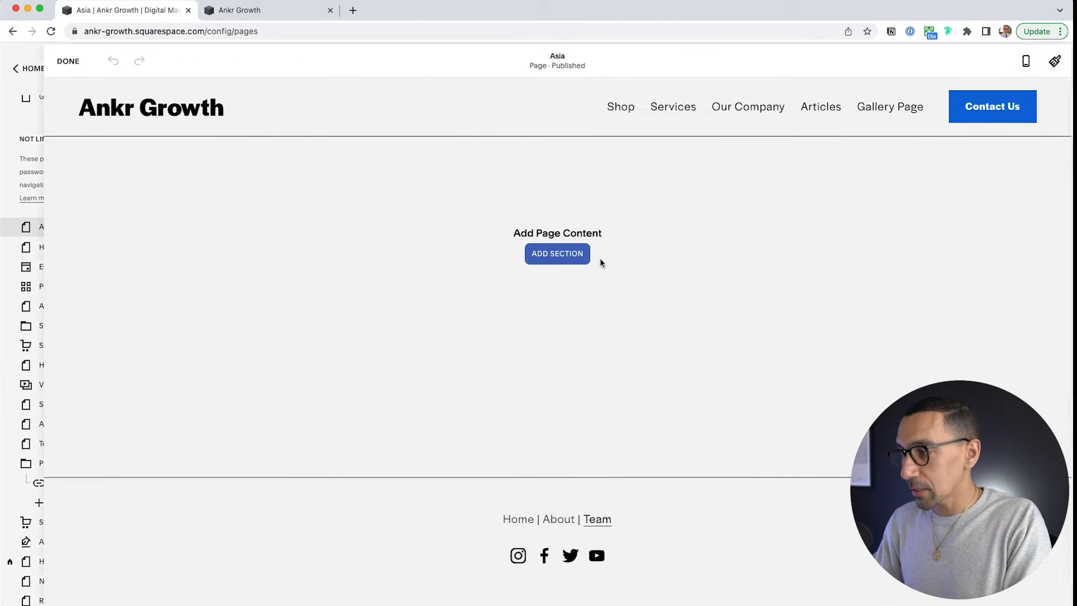
{"action": "left_click", "coordinate": [517, 261]}
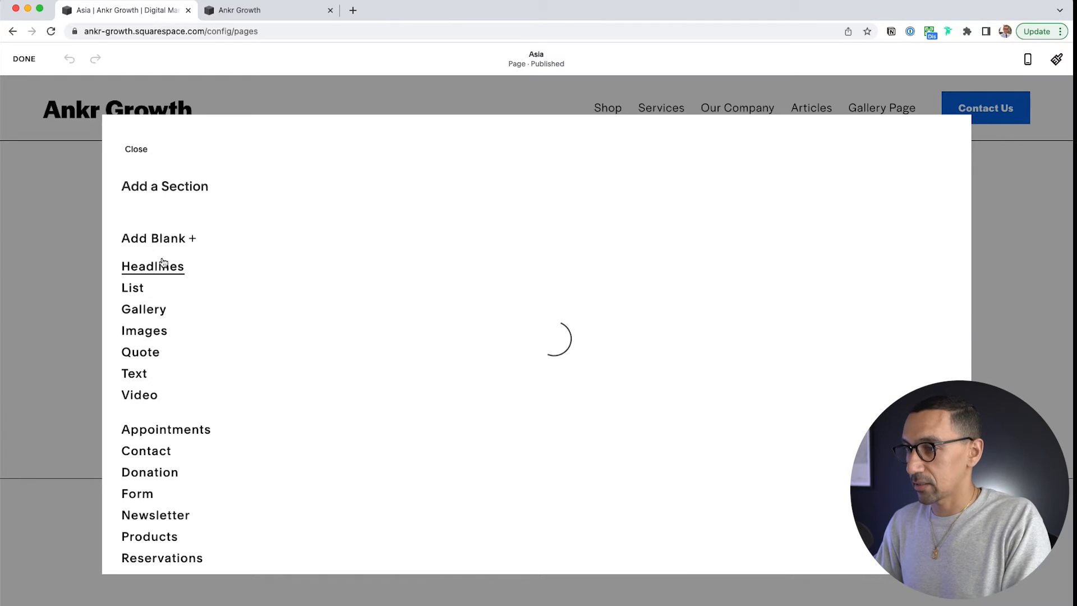
{"action": "left_click", "coordinate": [151, 240]}
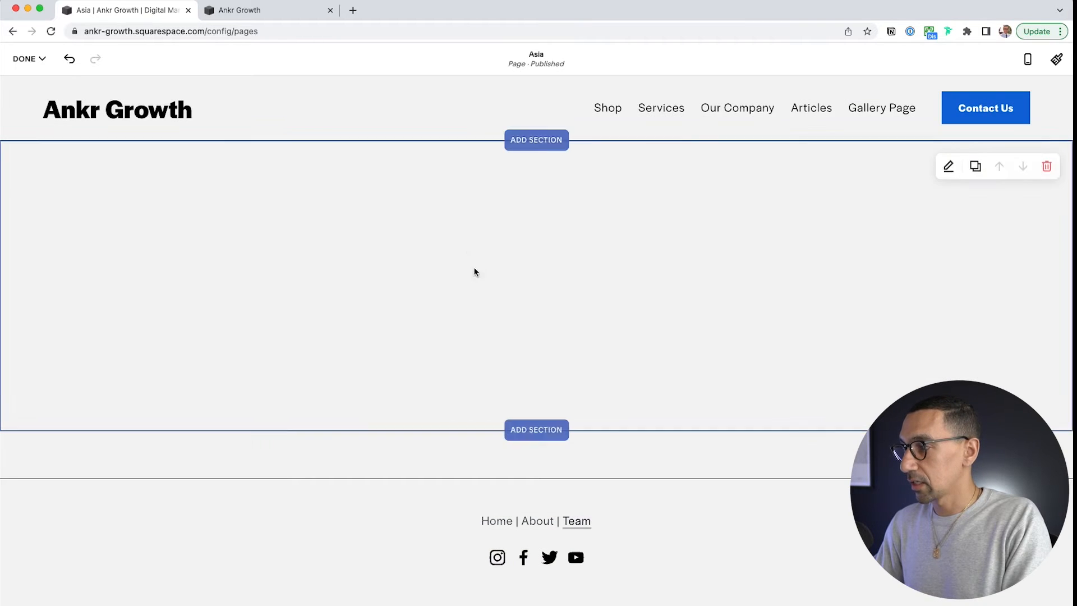
{"action": "left_click", "coordinate": [463, 287]}
{"action": "type", "text": "Asia"}
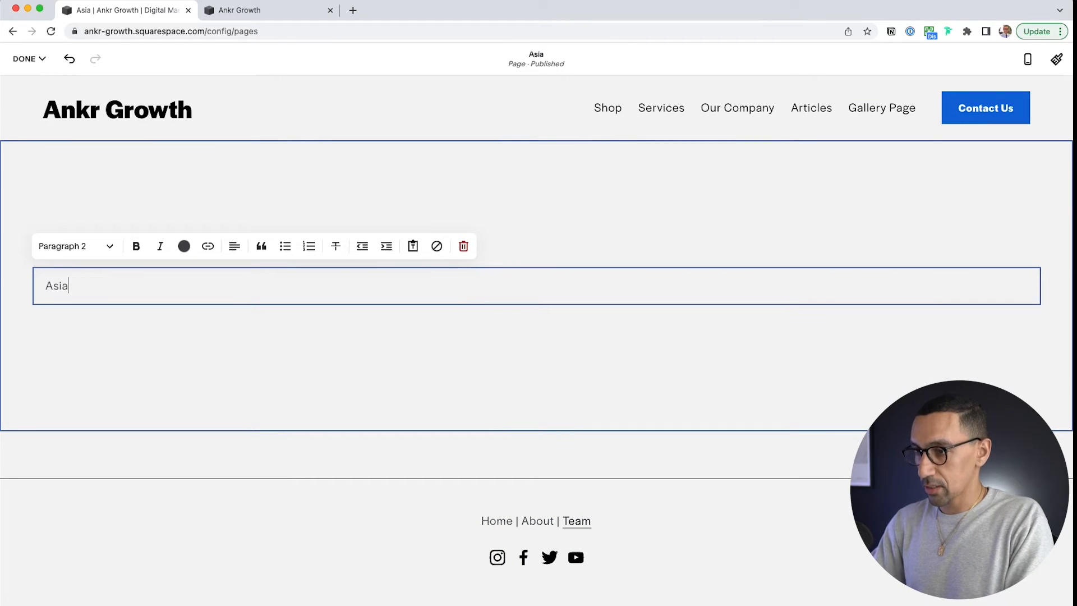
{"action": "key", "text": "super+alt+2"}
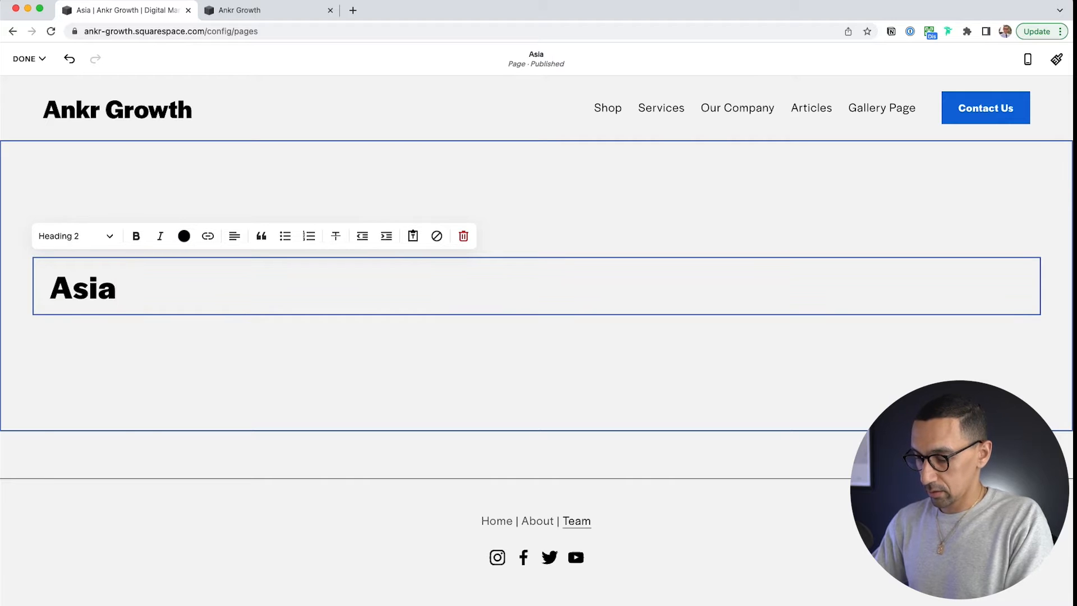
{"action": "key", "text": "super+shift+e"}
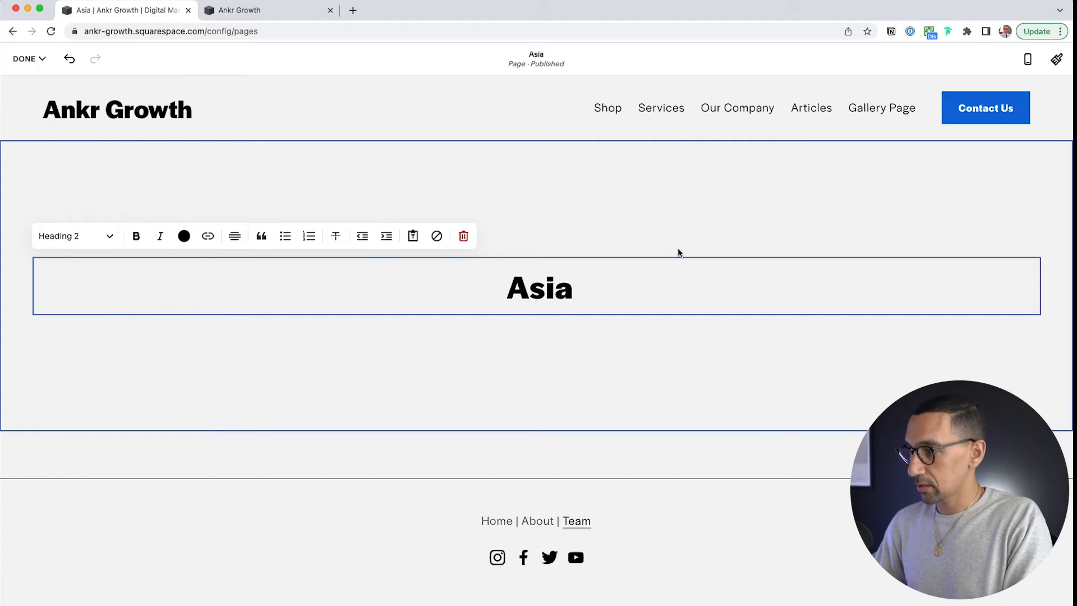
- Add a gallery section with the two-column staggered image layout below the Asia heading
{"action": "left_click", "coordinate": [534, 381]}
{"action": "left_click", "coordinate": [546, 436]}
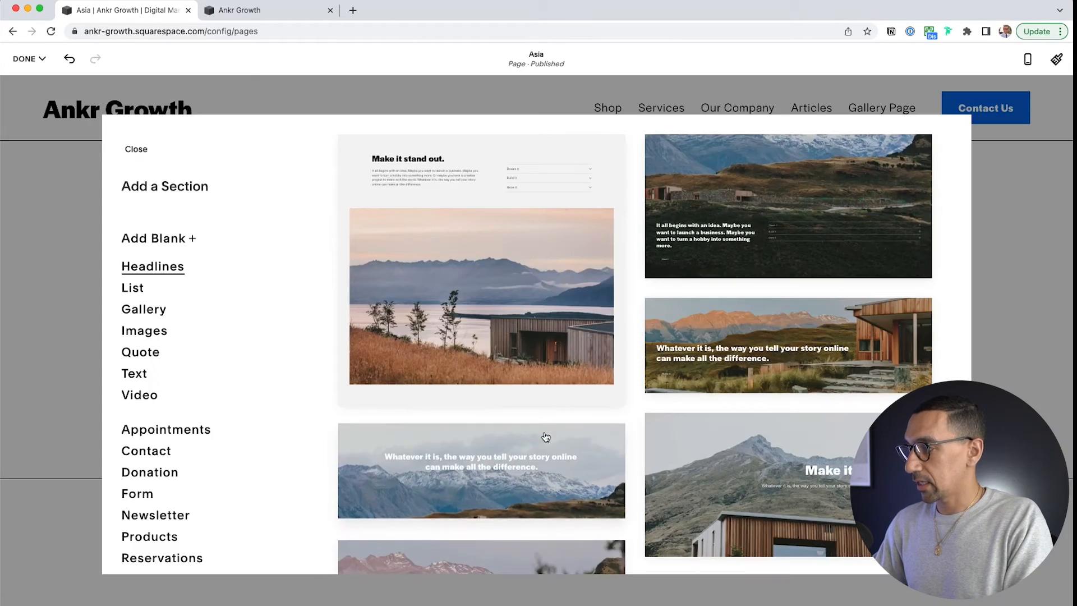
{"action": "scroll", "coordinate": [202, 340], "scroll_direction": "down", "scroll_amount": 3}
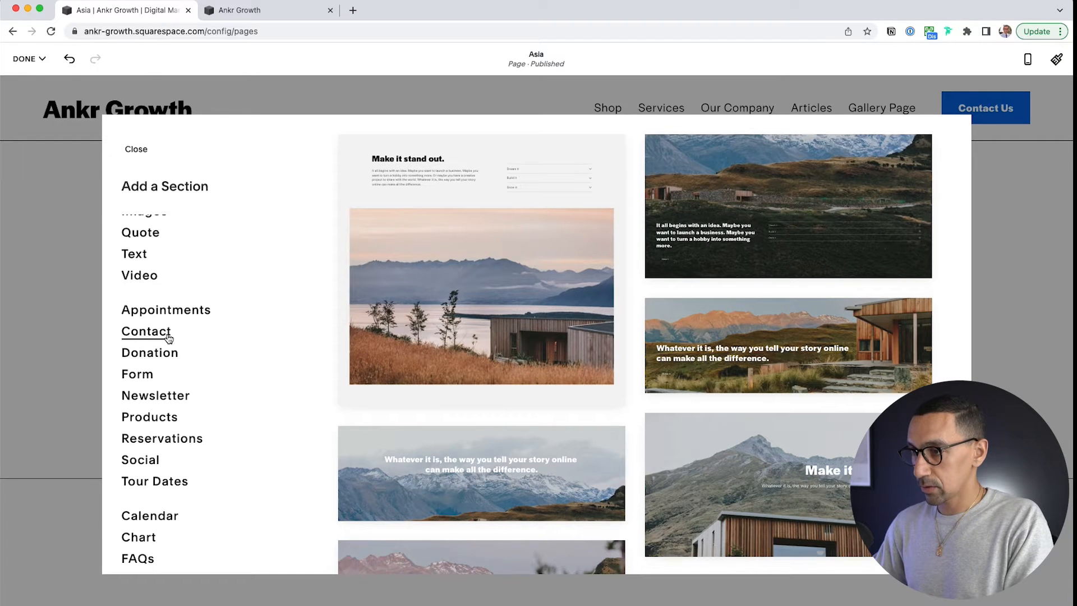
{"action": "scroll", "coordinate": [161, 358], "scroll_direction": "down", "scroll_amount": 4}
{"action": "scroll", "coordinate": [160, 358], "scroll_direction": "up", "scroll_amount": 7}
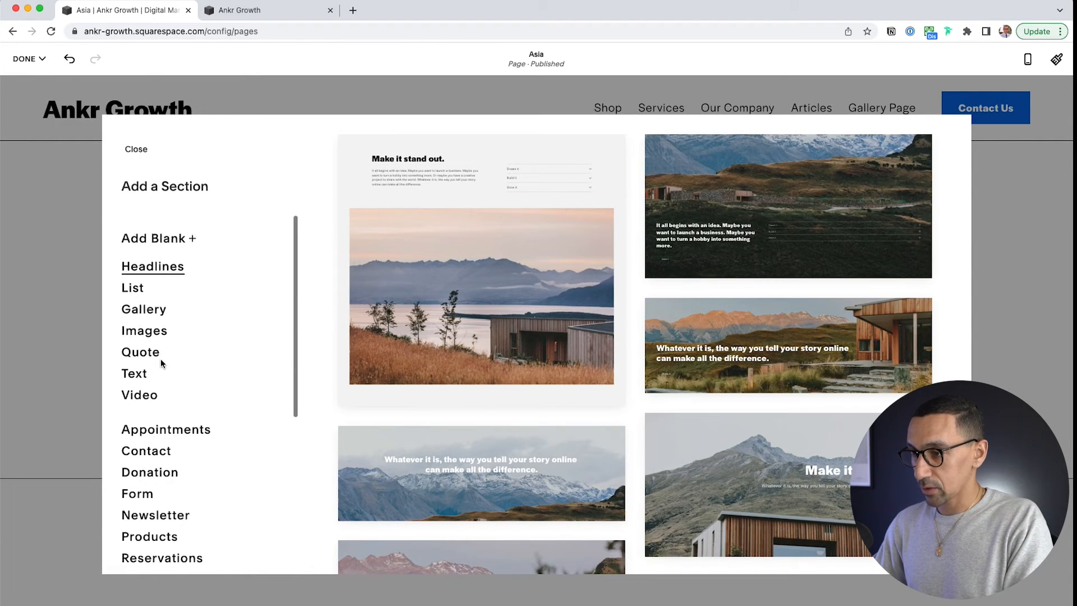
{"action": "left_click", "coordinate": [147, 309]}
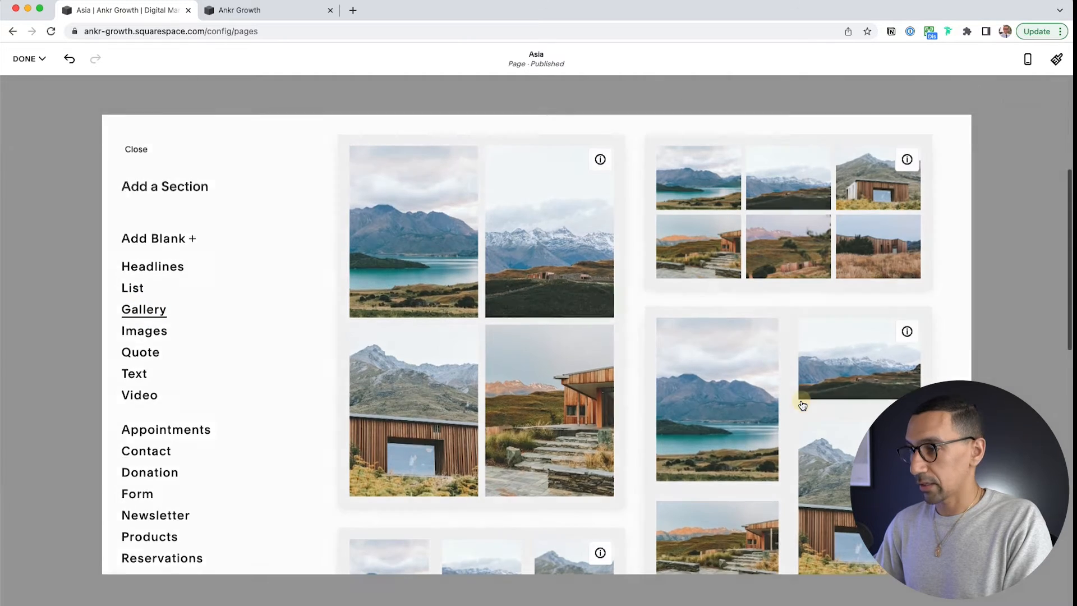
{"action": "left_click", "coordinate": [800, 404]}
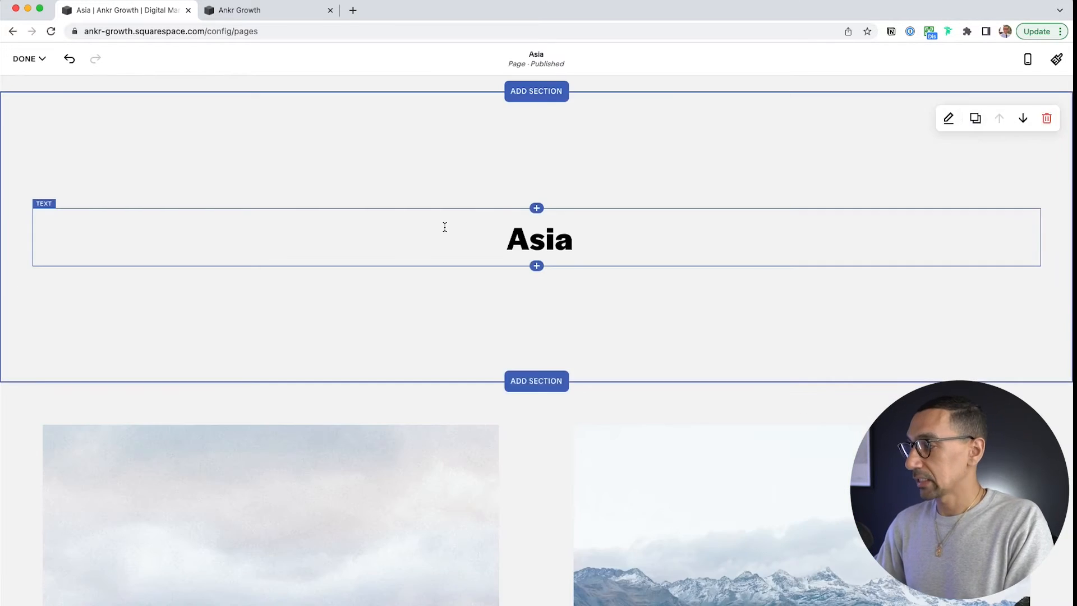
- Review the new gallery on the Asia page, then save the page and leave editing
{"action": "scroll", "coordinate": [399, 336], "scroll_direction": "down", "scroll_amount": 15}
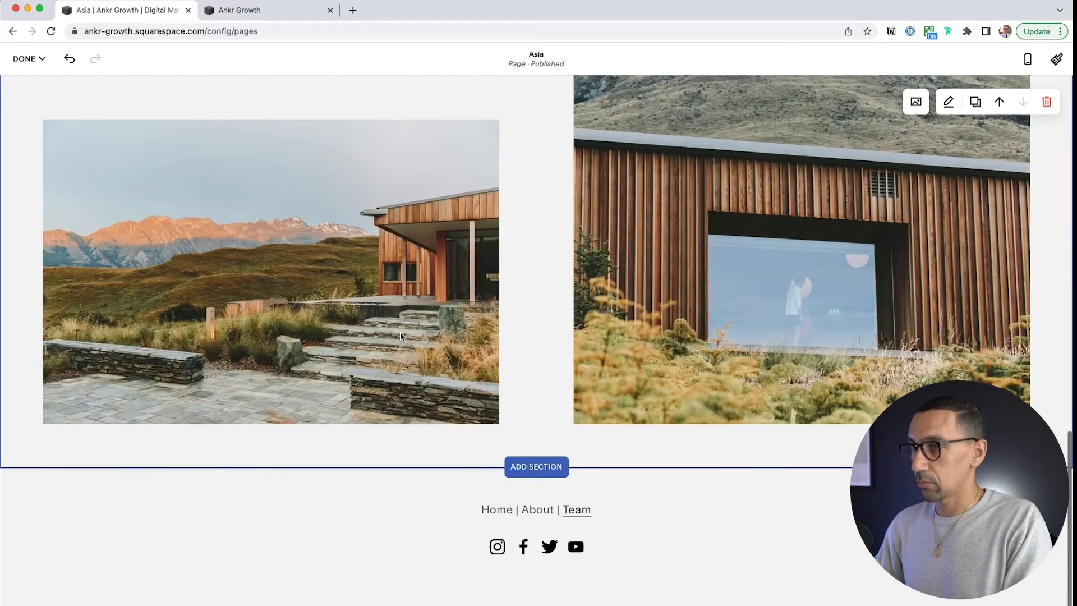
{"action": "scroll", "coordinate": [209, 202], "scroll_direction": "up", "scroll_amount": 1}
{"action": "scroll", "coordinate": [185, 195], "scroll_direction": "up", "scroll_amount": 15}
{"action": "left_click", "coordinate": [25, 59]}
{"action": "left_click", "coordinate": [27, 95]}
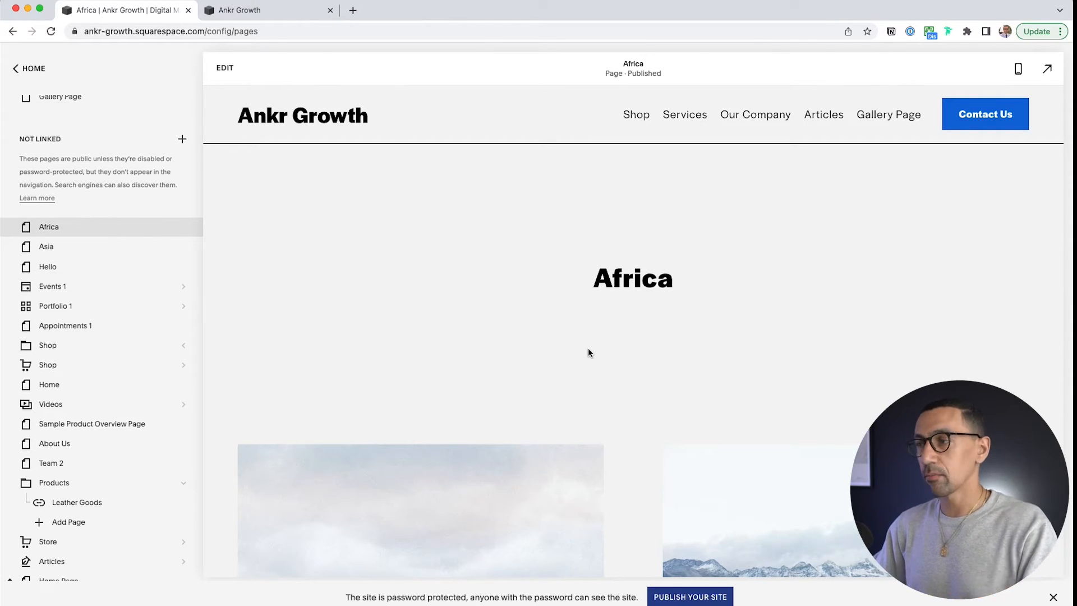
- Open the site's Home Page for editing at the boundary between the main photo and the "What's Included" section
{"action": "left_click", "coordinate": [330, 116]}
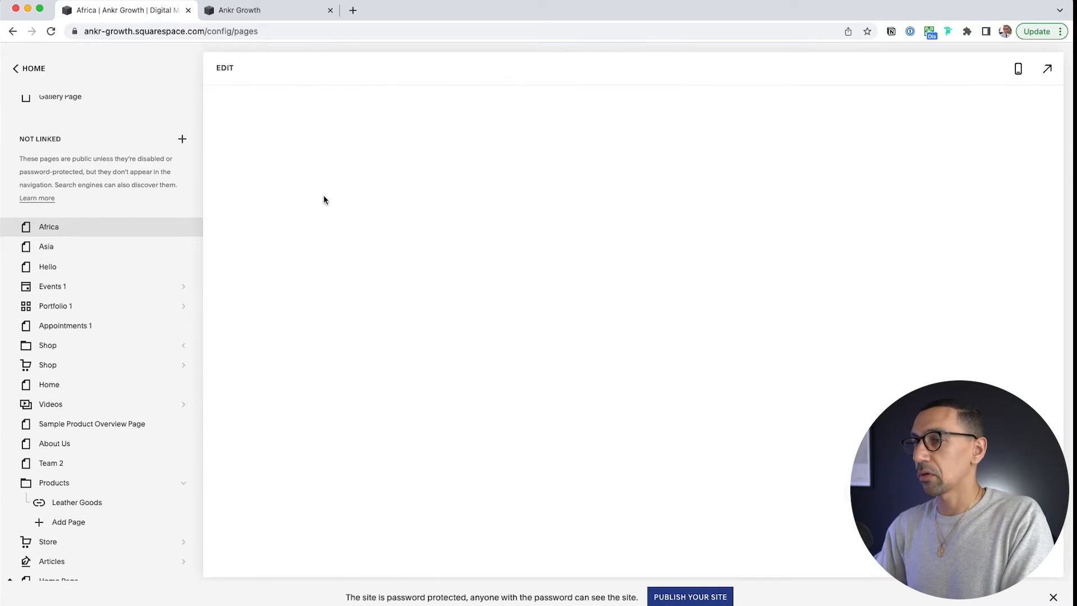
{"action": "scroll", "coordinate": [344, 240], "scroll_direction": "down", "scroll_amount": 10}
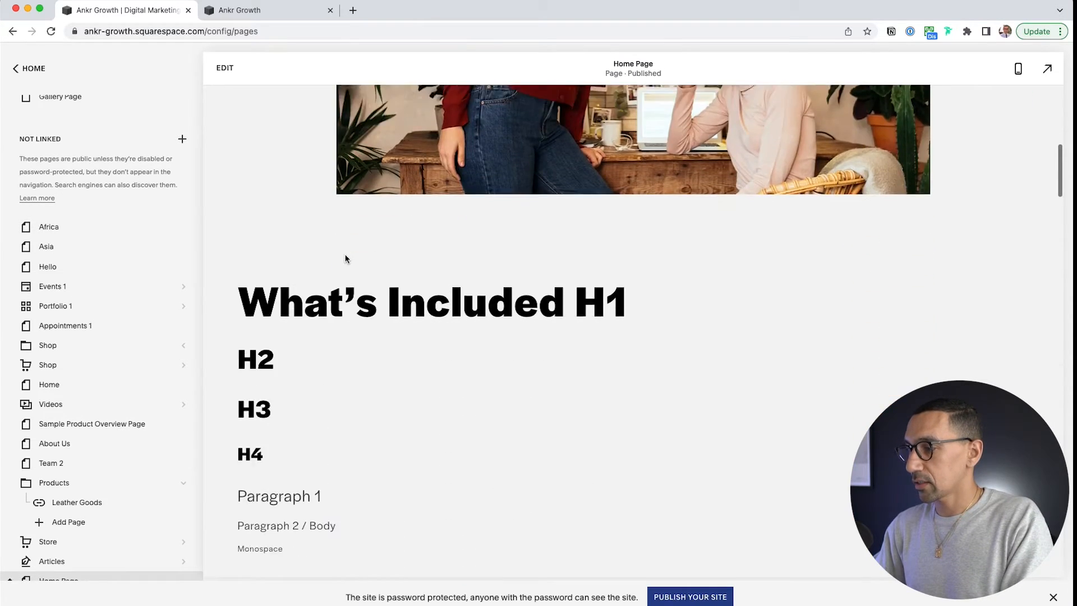
{"action": "double_click", "coordinate": [389, 272]}
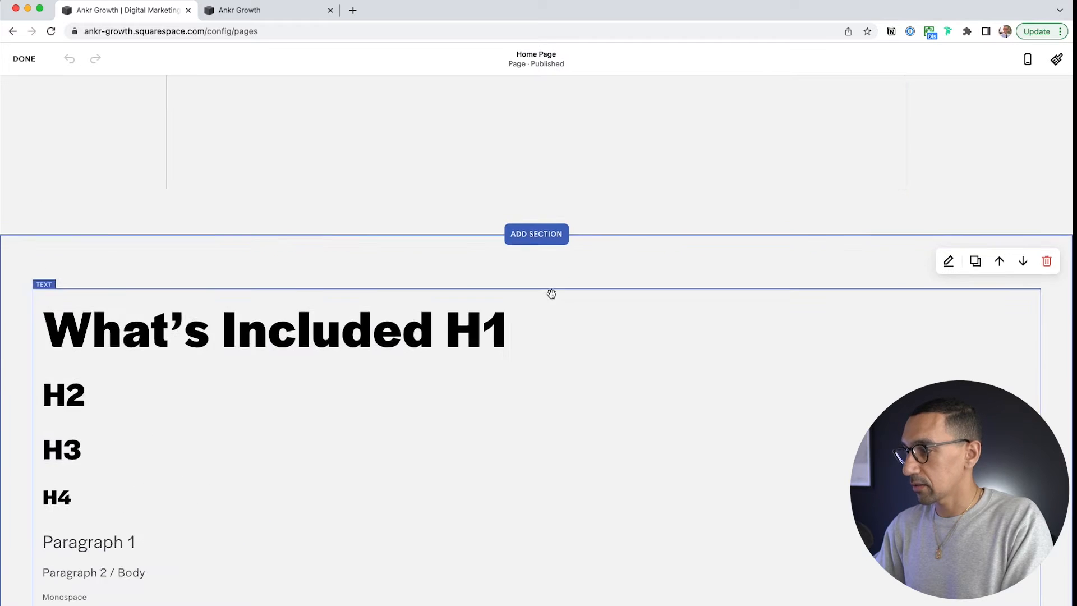
{"action": "scroll", "coordinate": [533, 258], "scroll_direction": "up", "scroll_amount": 2}
{"action": "scroll", "coordinate": [523, 217], "scroll_direction": "up", "scroll_amount": 2}
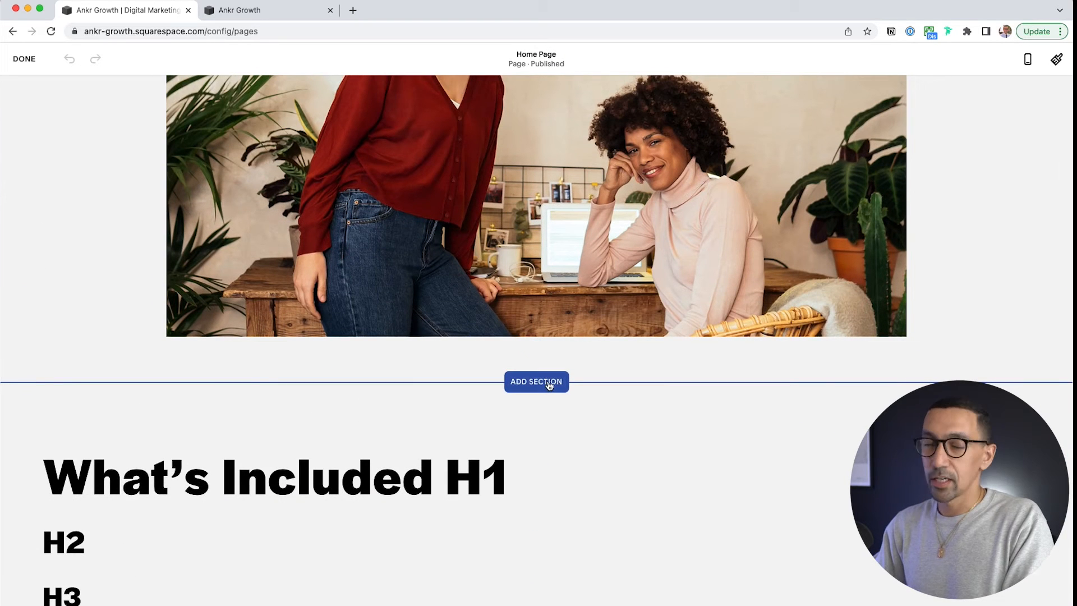
{"action": "scroll", "coordinate": [549, 384], "scroll_direction": "down", "scroll_amount": 10}
{"action": "scroll", "coordinate": [548, 381], "scroll_direction": "up", "scroll_amount": 9}
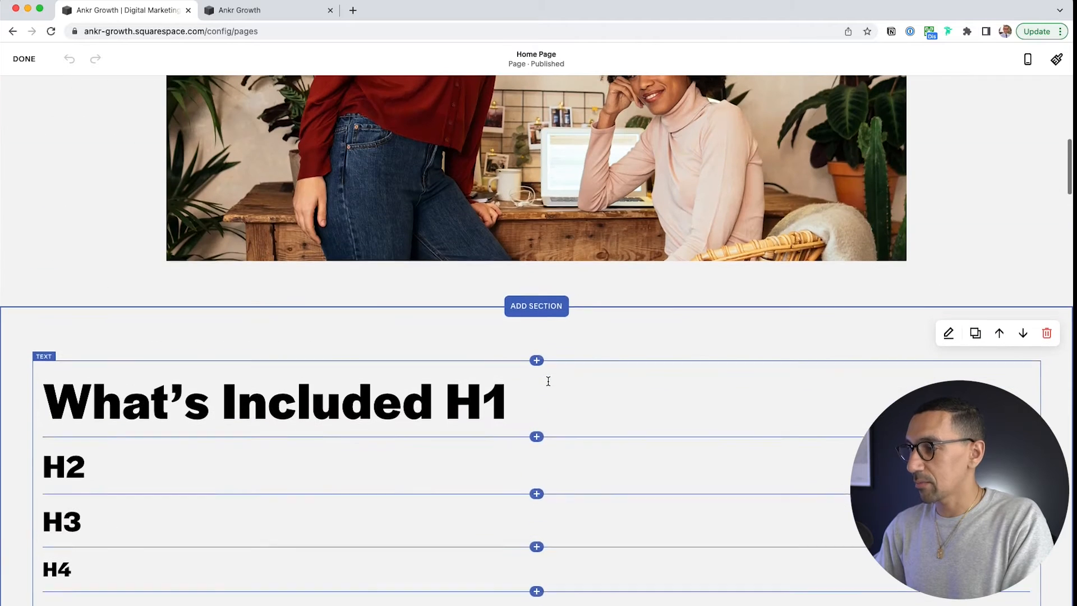
- Insert a three-column simple grid gallery section between the home page's main photo and the "What's Included" section
{"action": "left_click", "coordinate": [529, 313]}
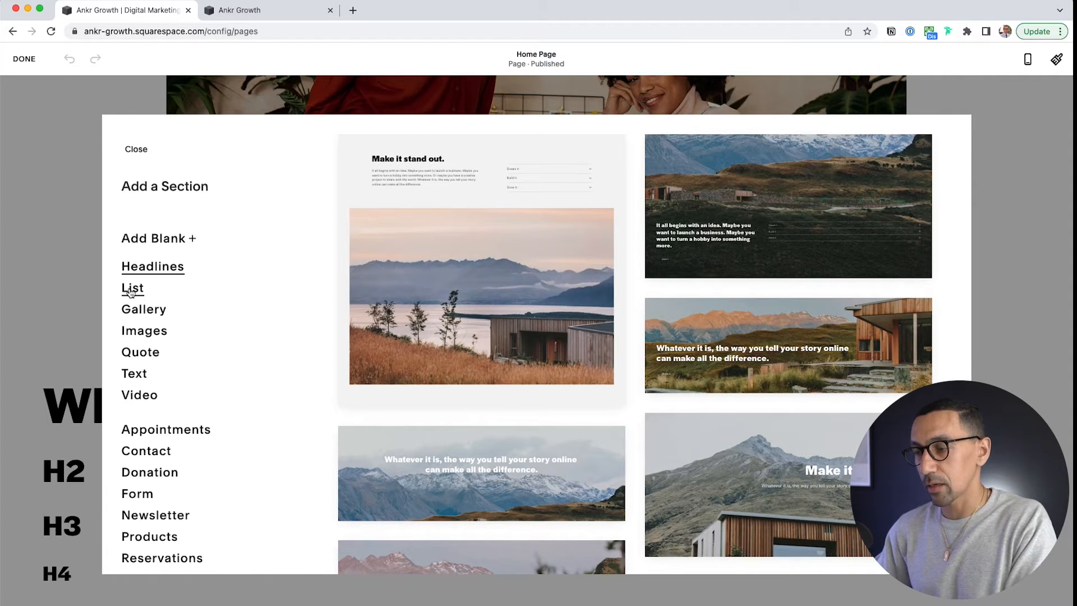
{"action": "left_click", "coordinate": [130, 291]}
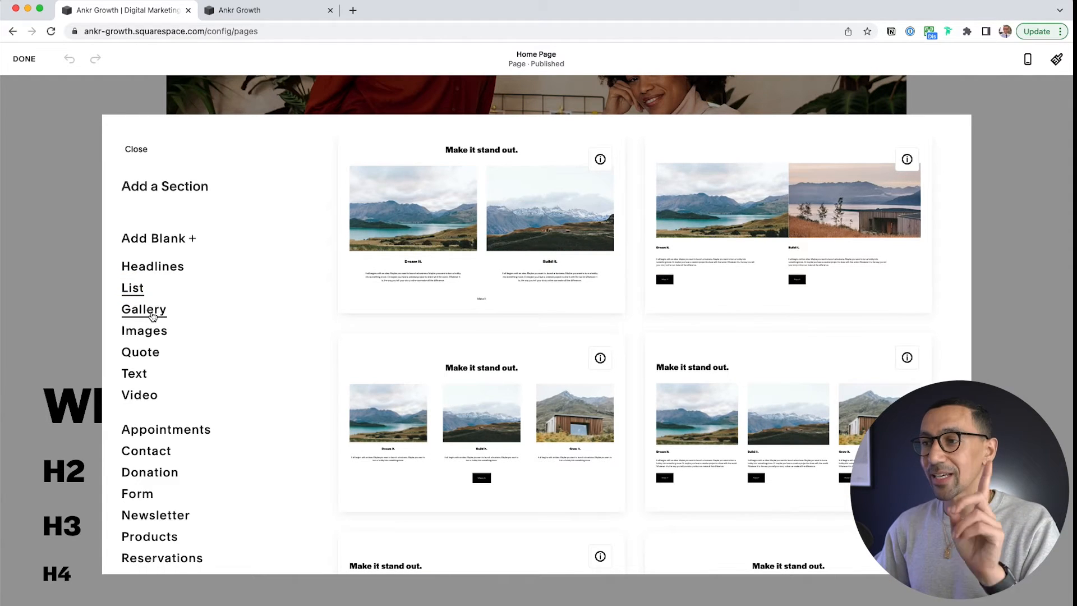
{"action": "left_click", "coordinate": [152, 316]}
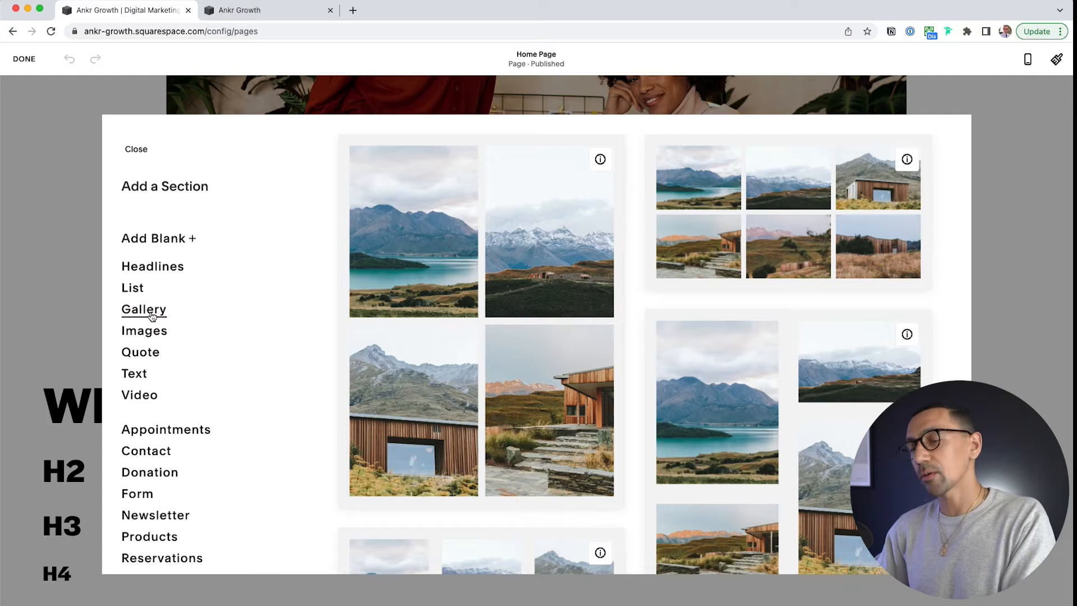
{"action": "scroll", "coordinate": [496, 292], "scroll_direction": "down", "scroll_amount": 10}
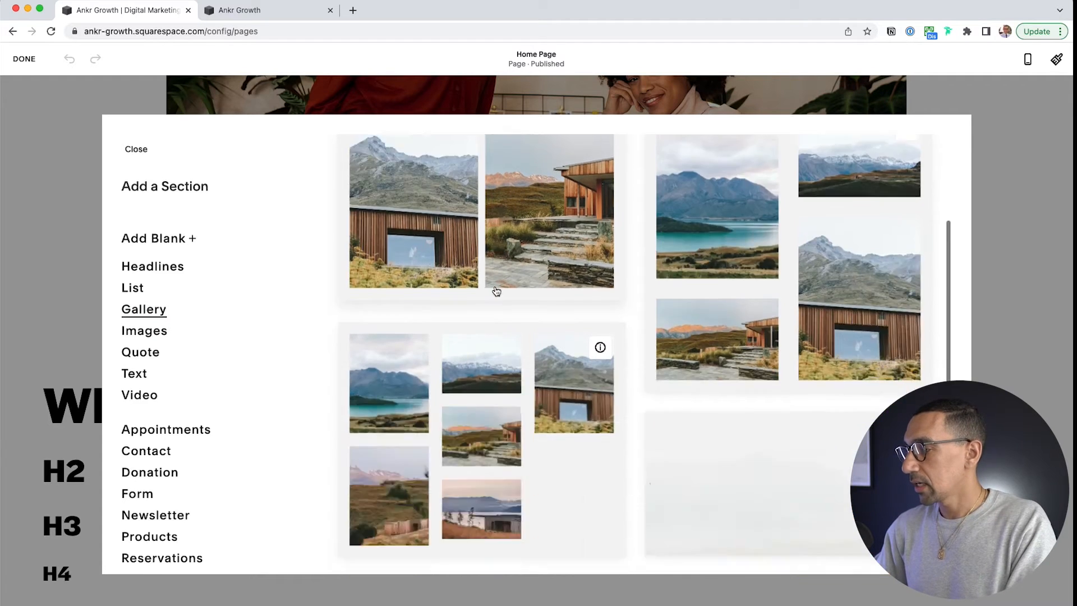
{"action": "scroll", "coordinate": [582, 298], "scroll_direction": "down", "scroll_amount": 10}
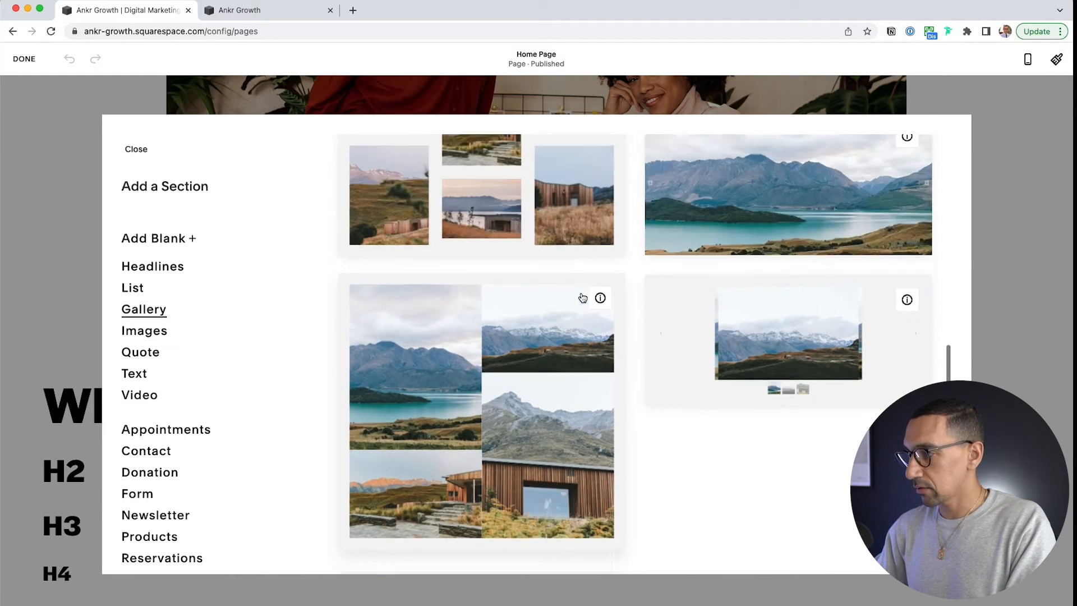
{"action": "scroll", "coordinate": [582, 298], "scroll_direction": "up", "scroll_amount": 1}
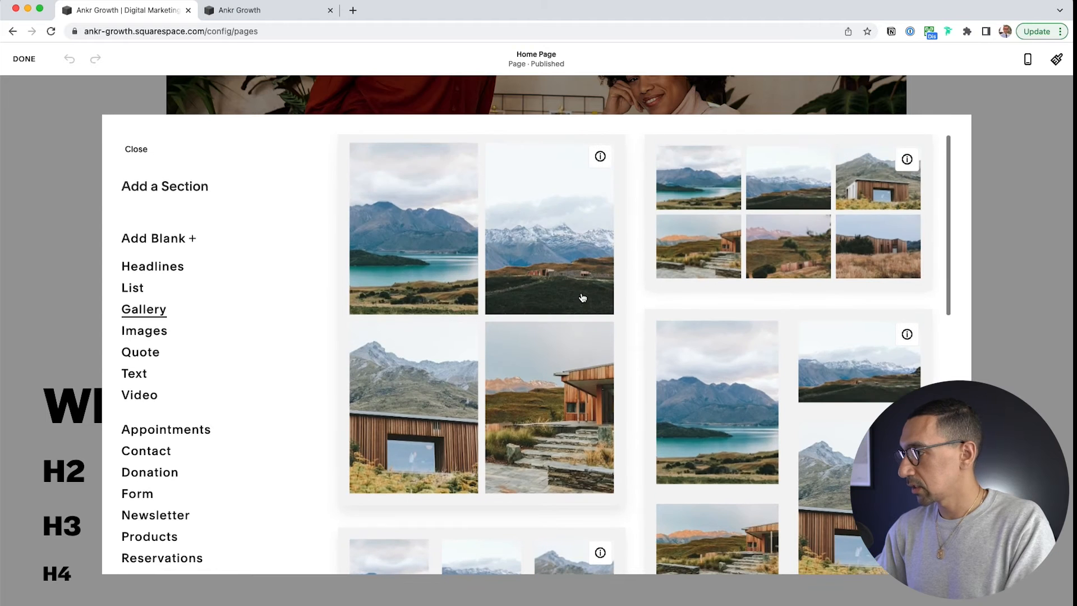
{"action": "left_click", "coordinate": [779, 236]}
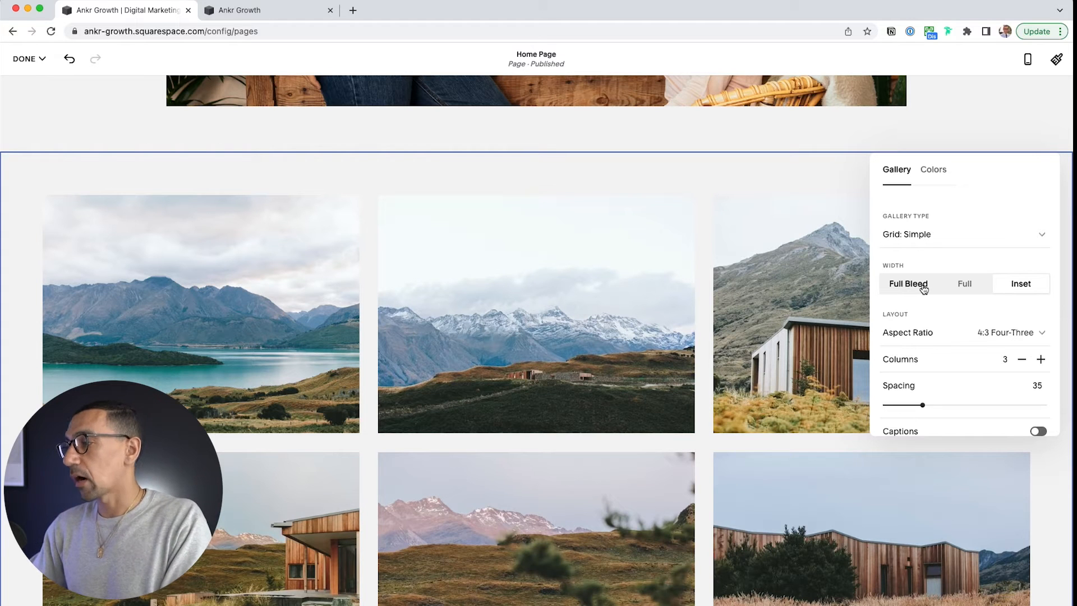
{"action": "left_click", "coordinate": [502, 326]}
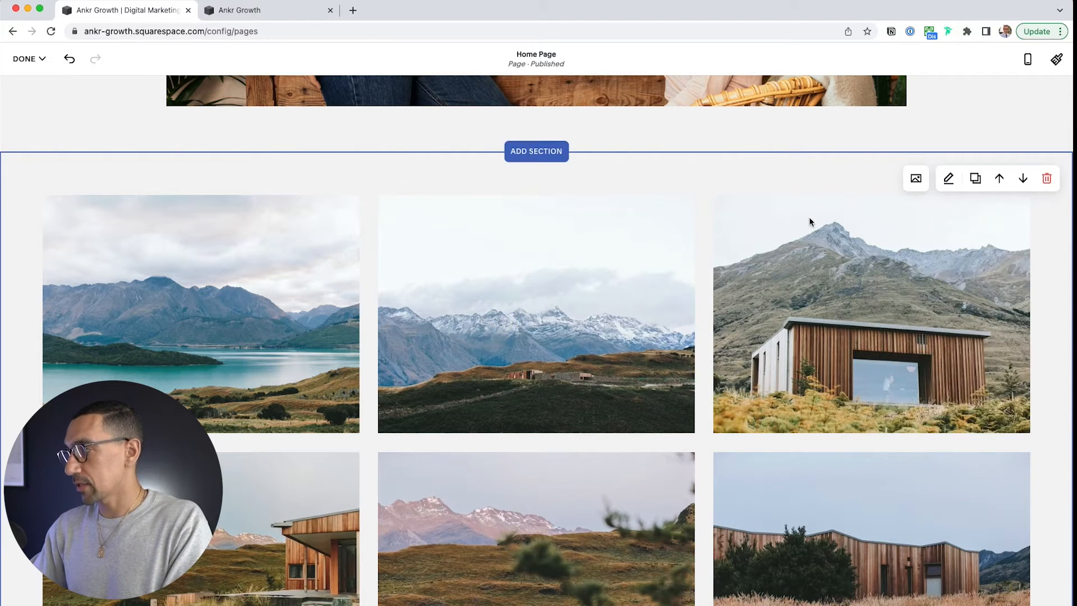
- Open the home page gallery's image editor and link the first image, the lake, to the Asia page (/asia)
{"action": "left_click", "coordinate": [916, 180]}
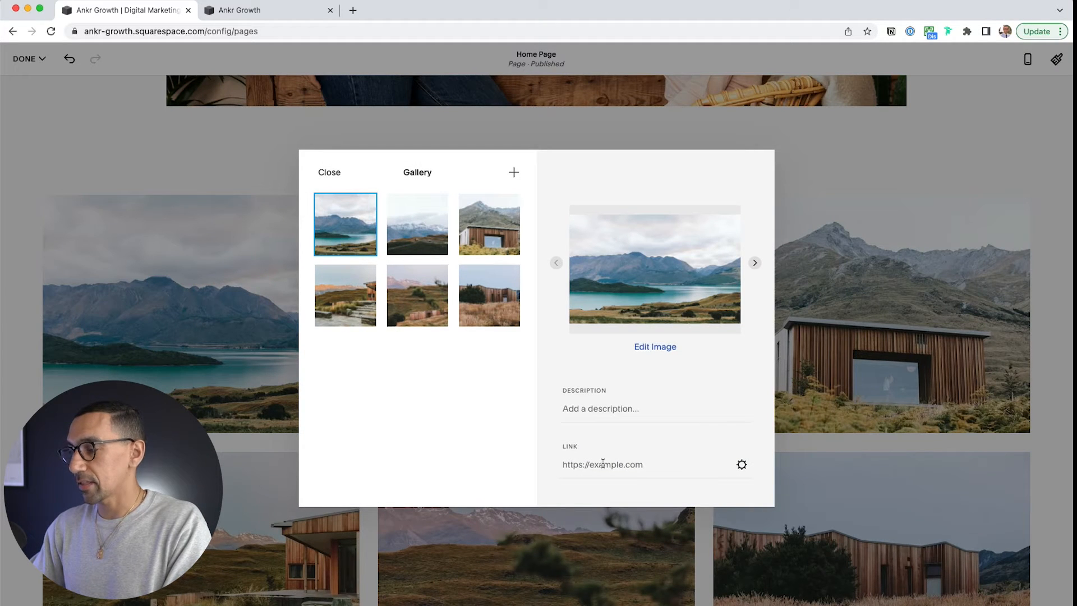
{"action": "mouse_move", "coordinate": [358, 219]}
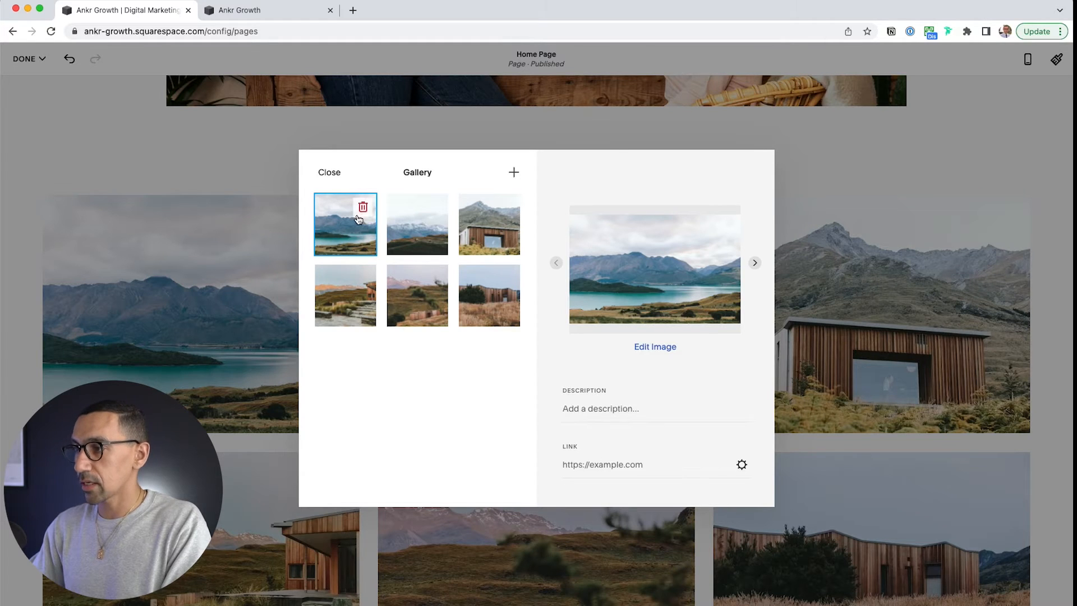
{"action": "left_click", "coordinate": [584, 465]}
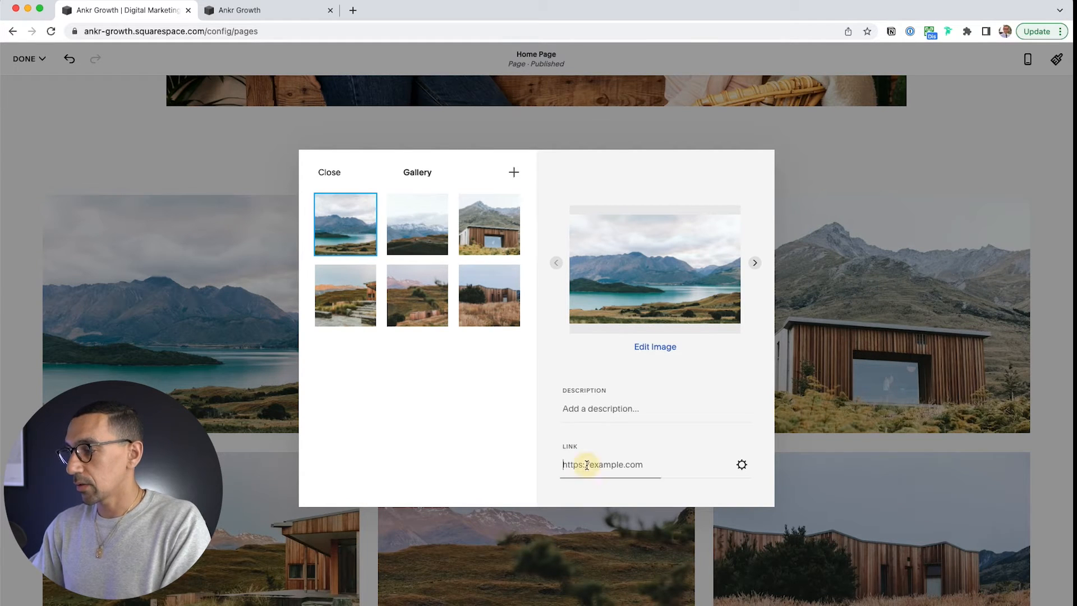
{"action": "type", "text": "/asia"}
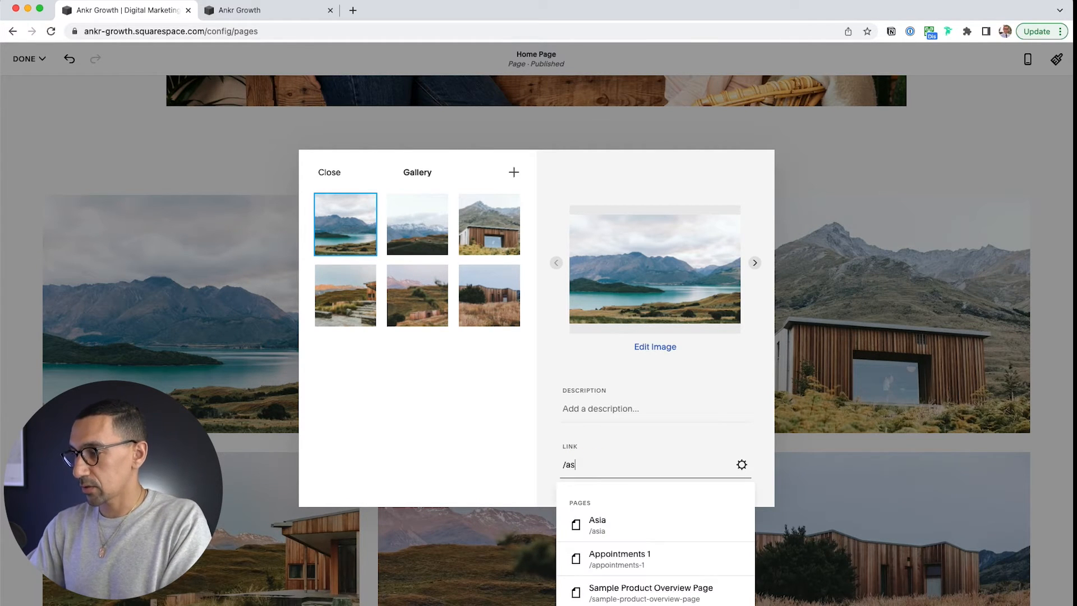
{"action": "left_click", "coordinate": [618, 526]}
- Link the second gallery image, the snowy mountains, to the Africa page (/africa), check its link options, and close the image editor
{"action": "left_click", "coordinate": [420, 244]}
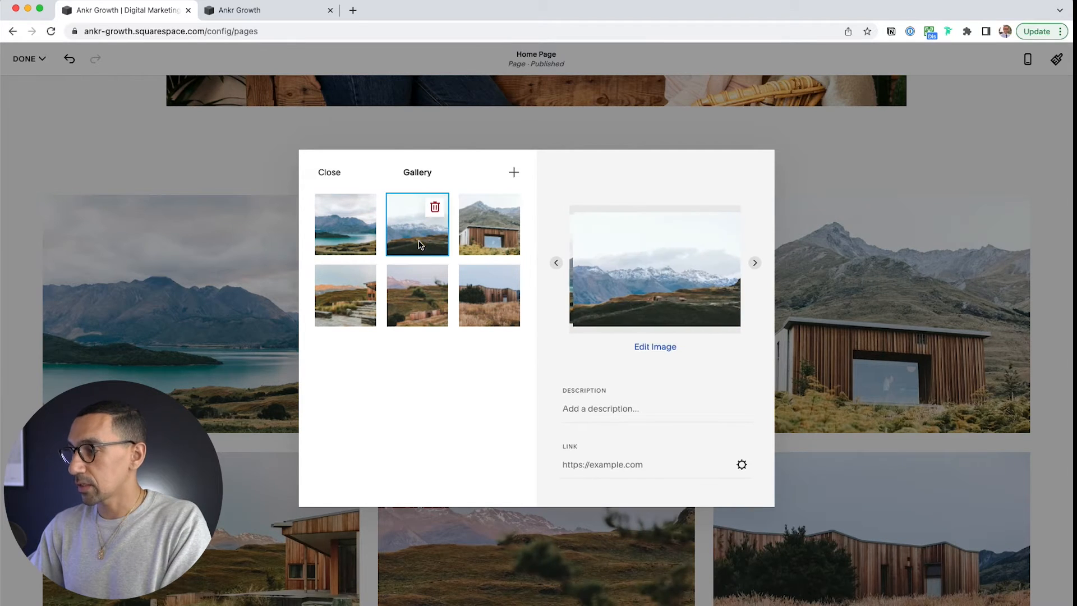
{"action": "left_click", "coordinate": [598, 464]}
{"action": "type", "text": "/afr"}
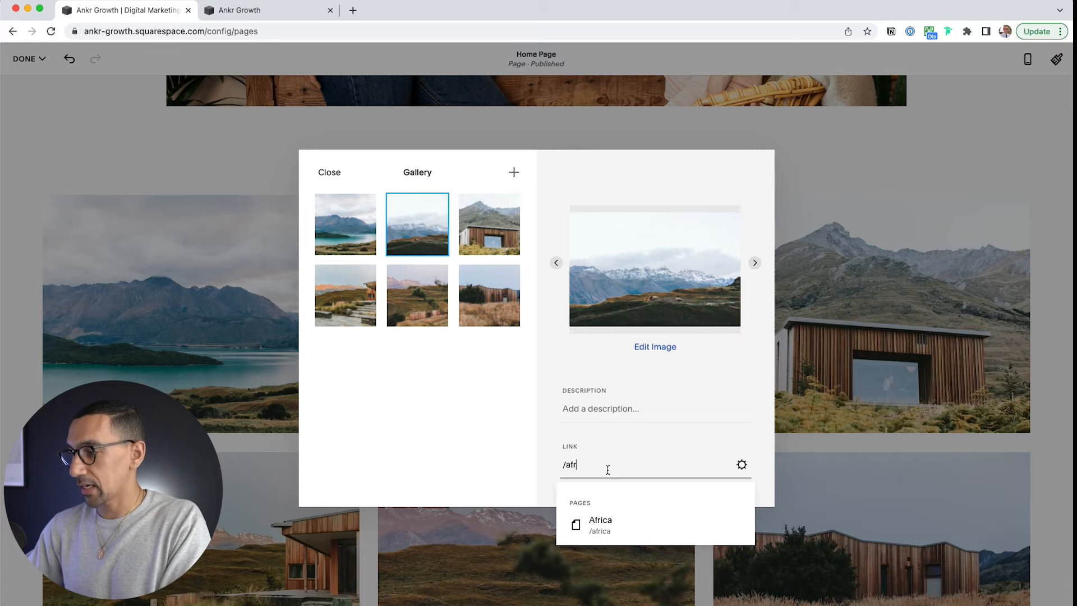
{"action": "left_click", "coordinate": [609, 524]}
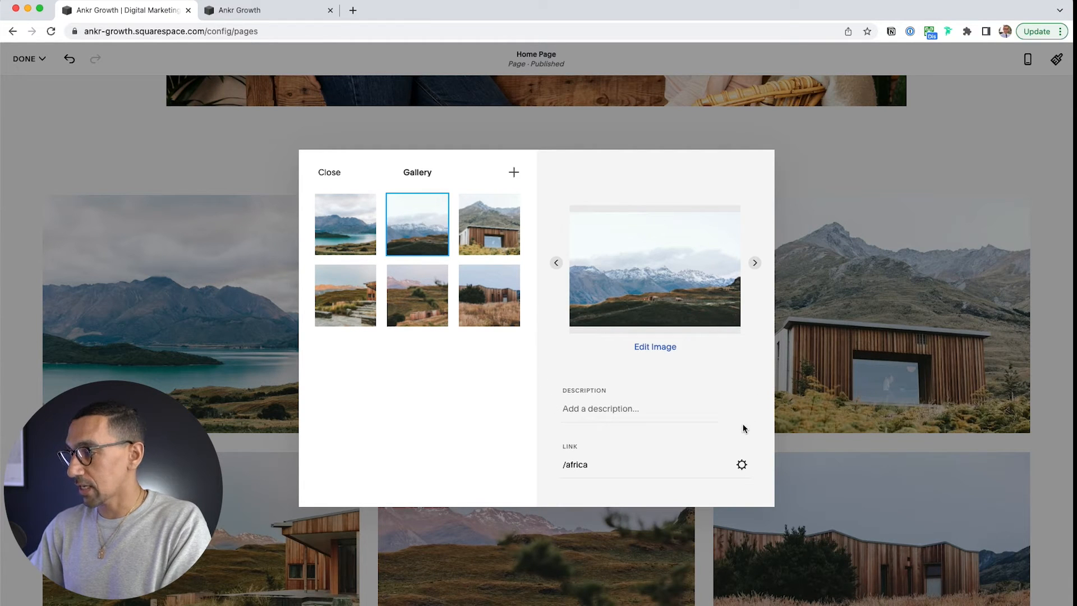
{"action": "left_click", "coordinate": [741, 465]}
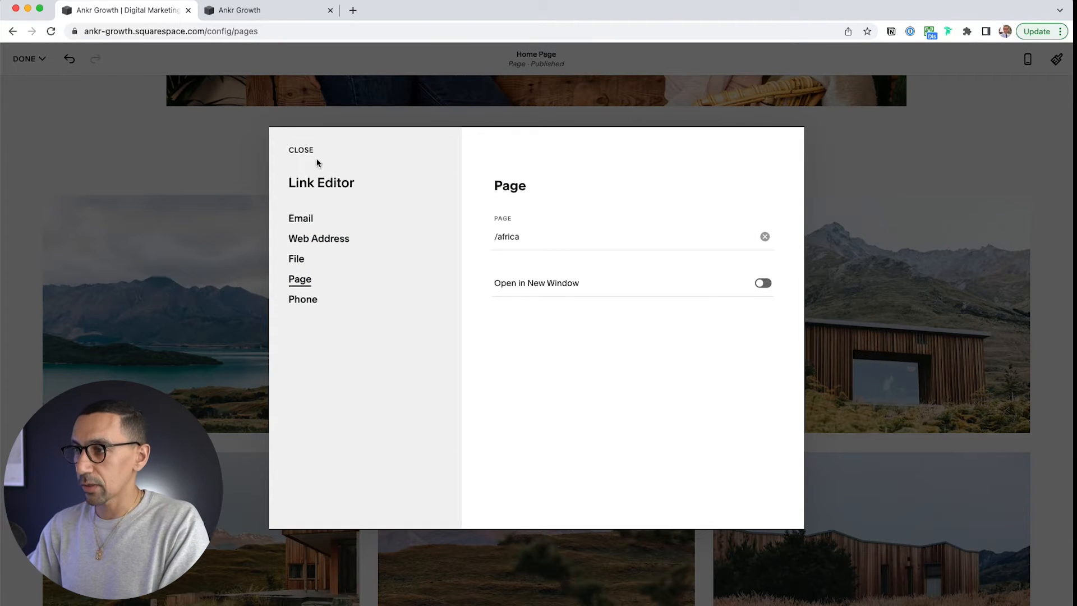
{"action": "left_click", "coordinate": [301, 150]}
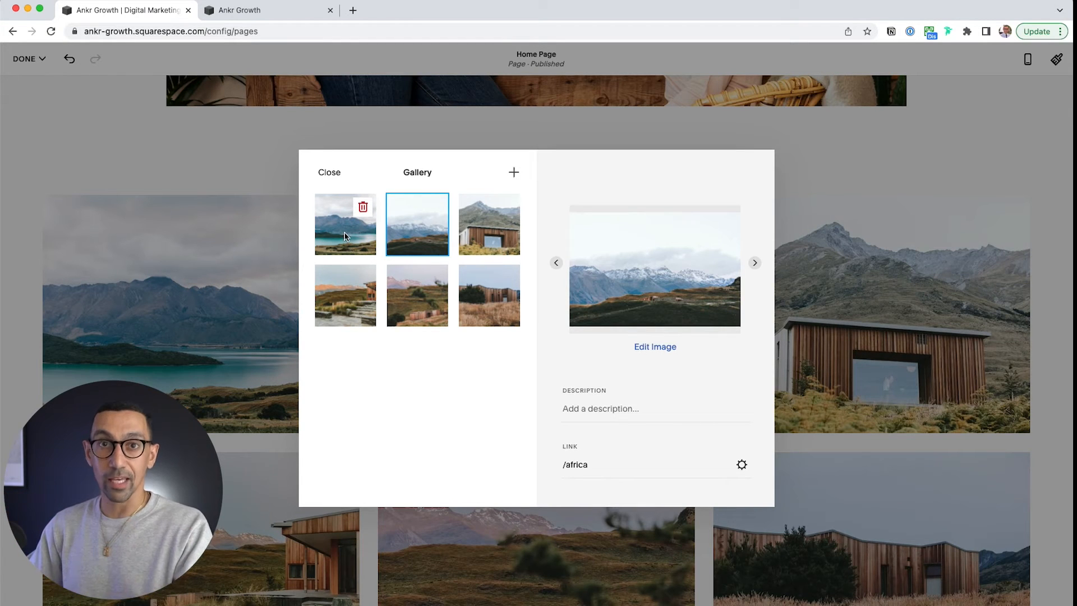
{"action": "left_click", "coordinate": [329, 172]}
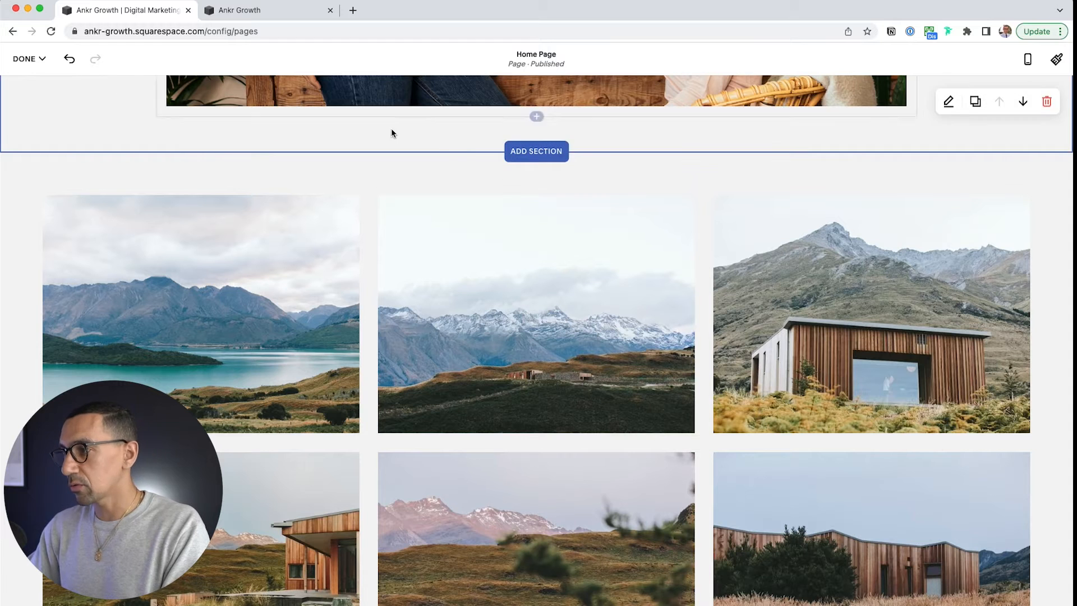
- Add a blank section directly above the image gallery and enter the text "Our Galleries" in it
{"action": "left_click", "coordinate": [543, 152]}
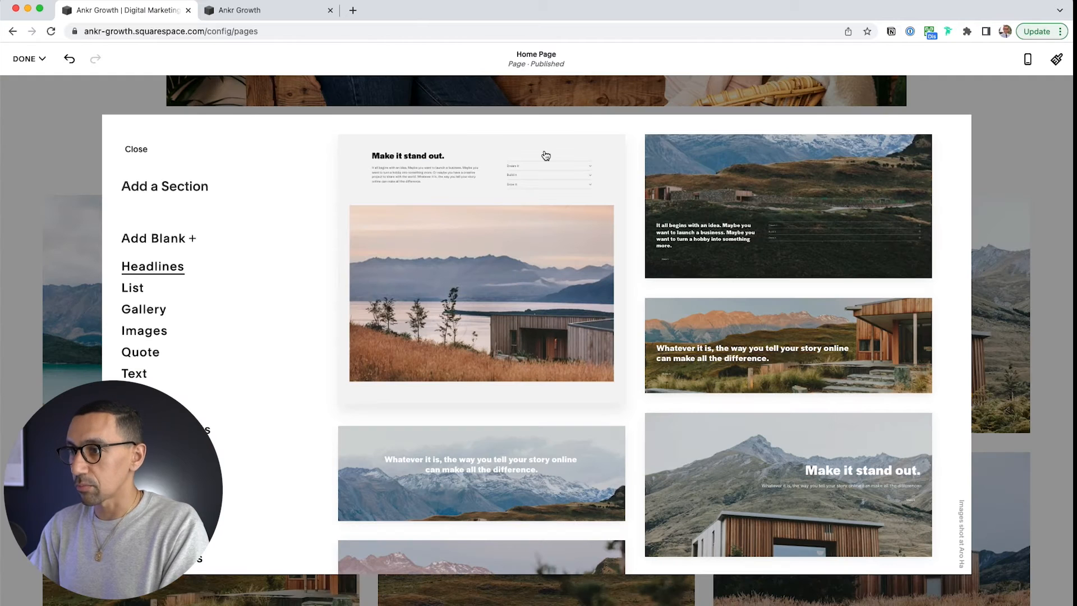
{"action": "left_click", "coordinate": [167, 241]}
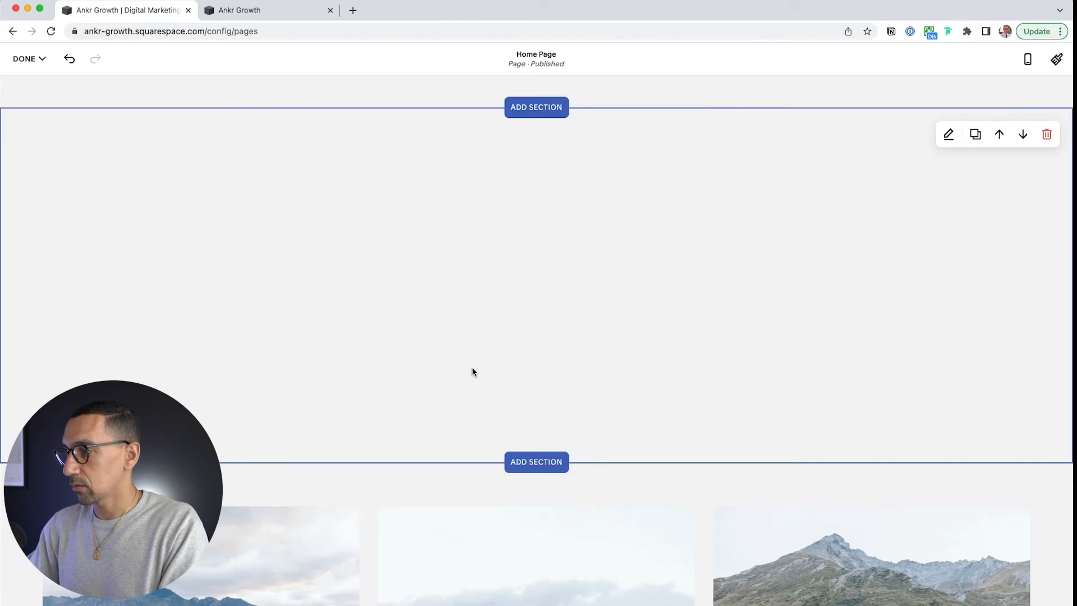
{"action": "left_click", "coordinate": [482, 288]}
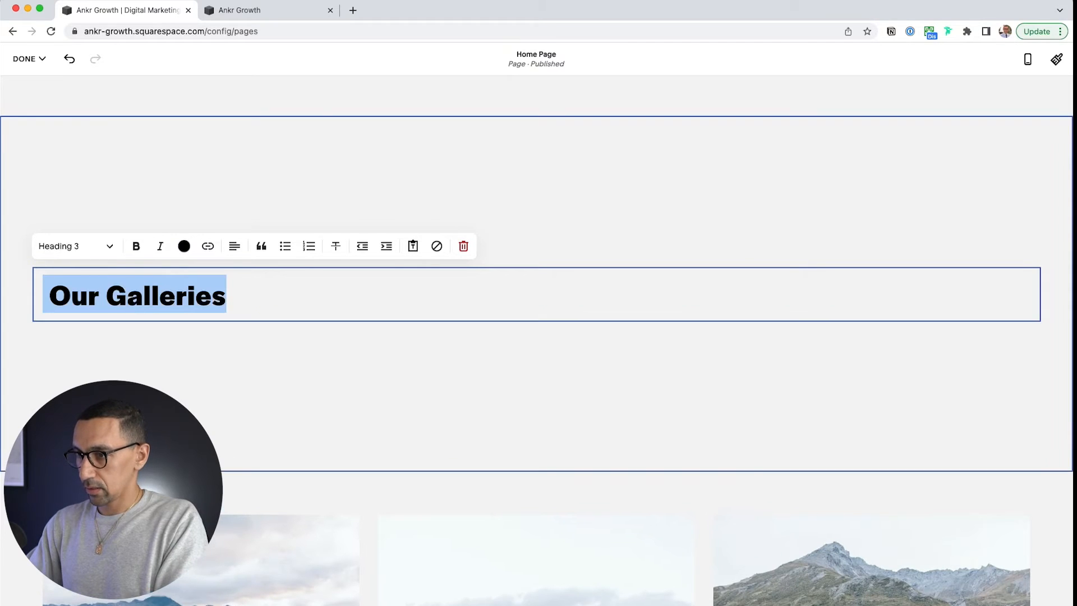
- Format the "Our Galleries" text as a centred Heading 2 and remove the space in front of it
{"action": "key", "text": "super+alt+2"}
{"action": "key", "text": "super+shift+e"}
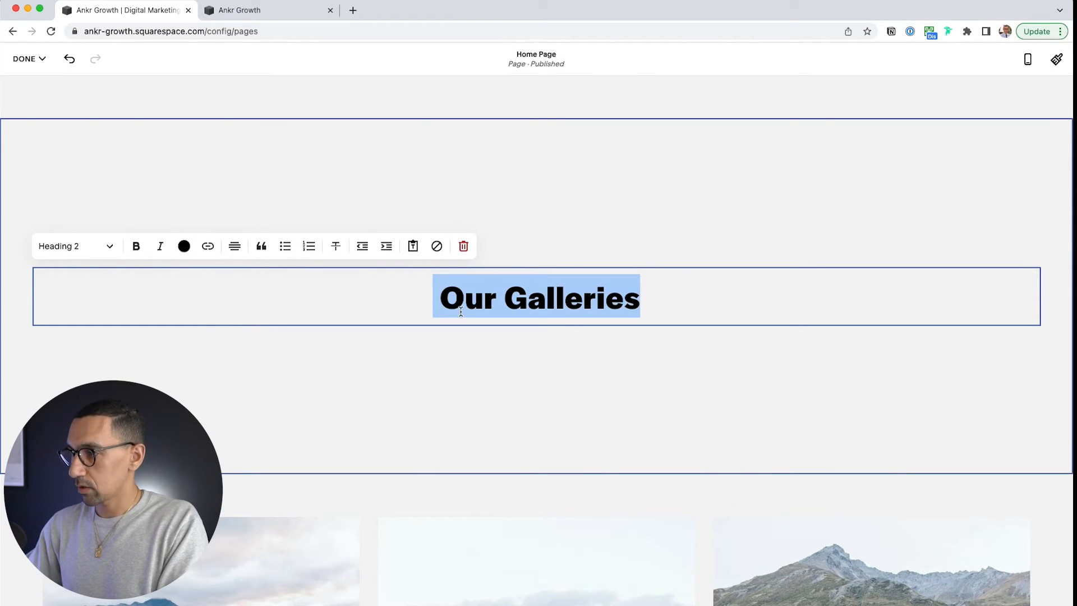
{"action": "left_click", "coordinate": [447, 298]}
{"action": "key", "text": "BackSpace"}
{"action": "left_click", "coordinate": [960, 192]}
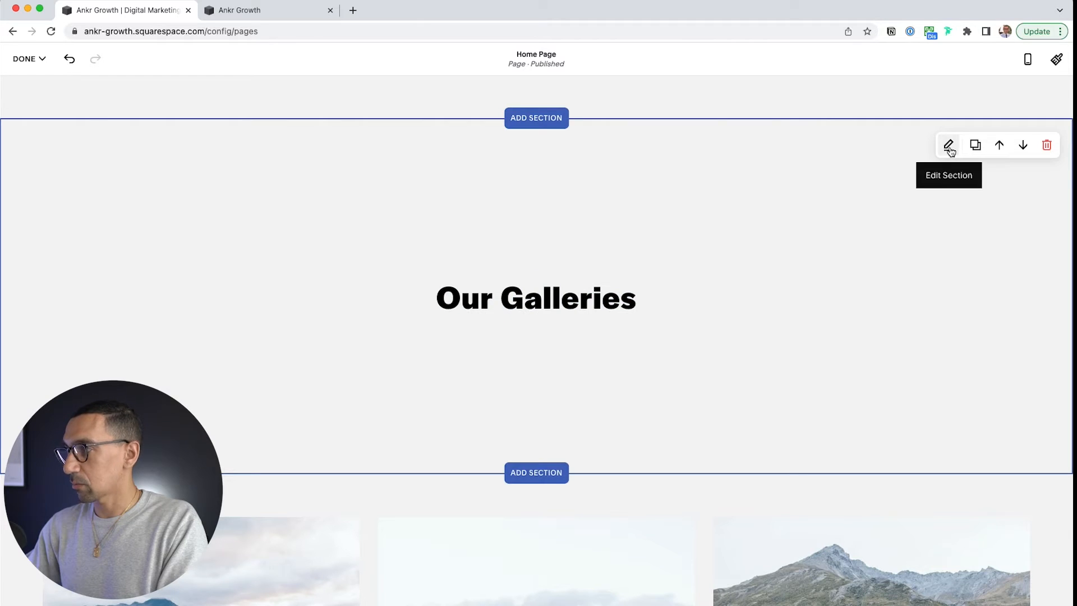
- Set a custom section height of 10 for the "Our Galleries" section
{"action": "left_click", "coordinate": [948, 146]}
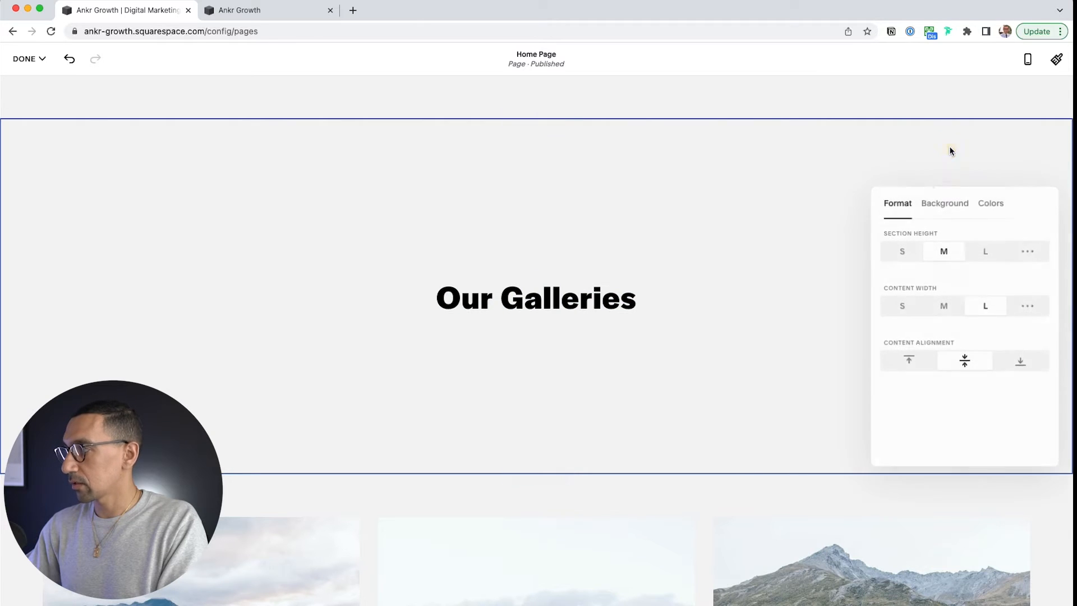
{"action": "left_click", "coordinate": [1037, 256]}
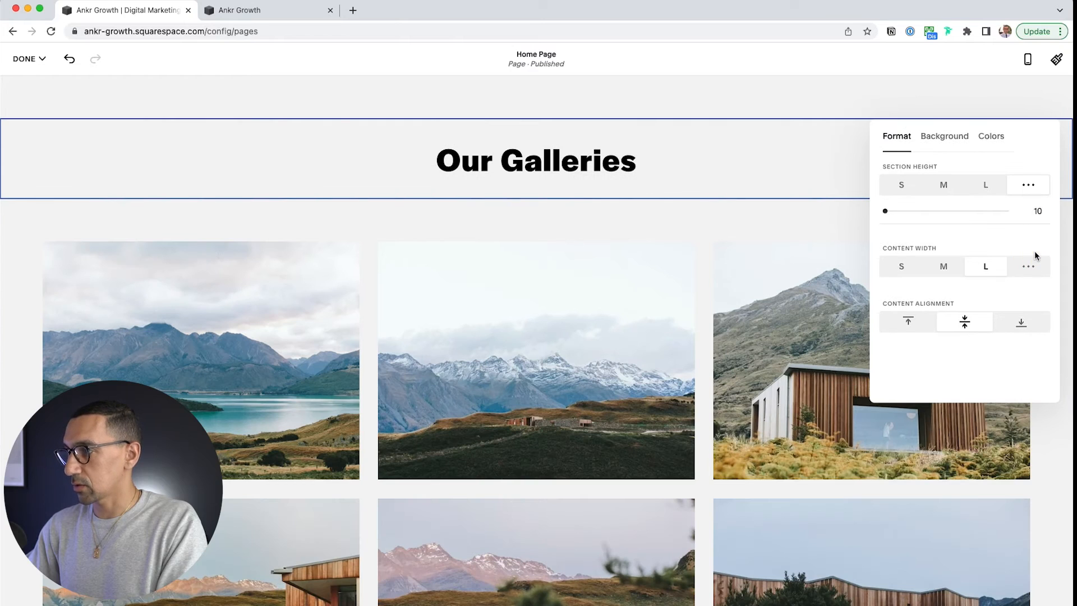
{"action": "left_click", "coordinate": [733, 228]}
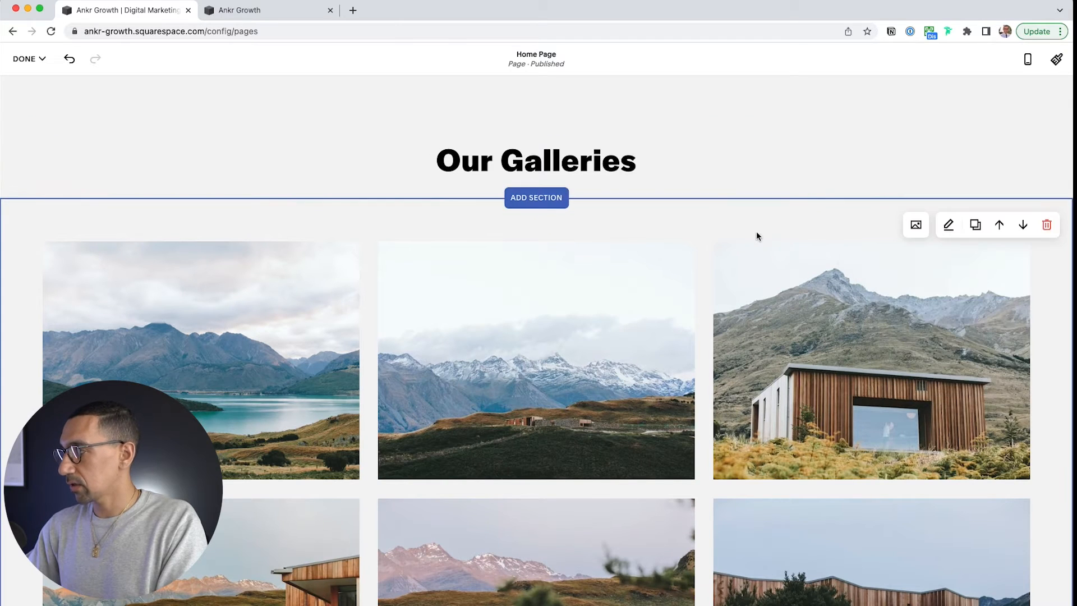
- Compare the Full Bleed and Full widths for the simple grid gallery and set its width to Full Bleed
{"action": "left_click", "coordinate": [953, 224]}
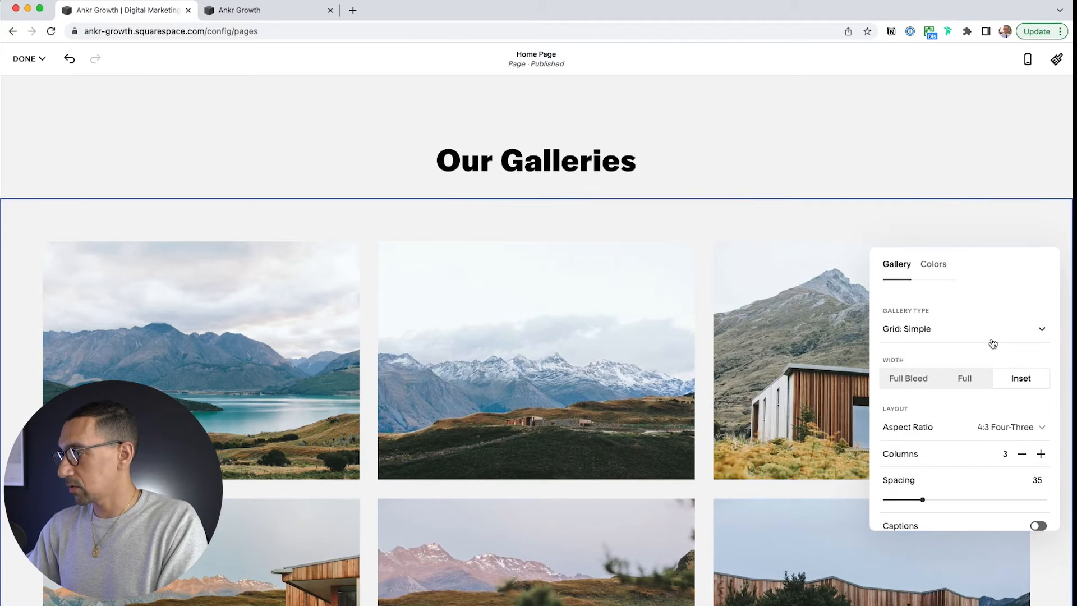
{"action": "scroll", "coordinate": [948, 325], "scroll_direction": "down", "scroll_amount": 3}
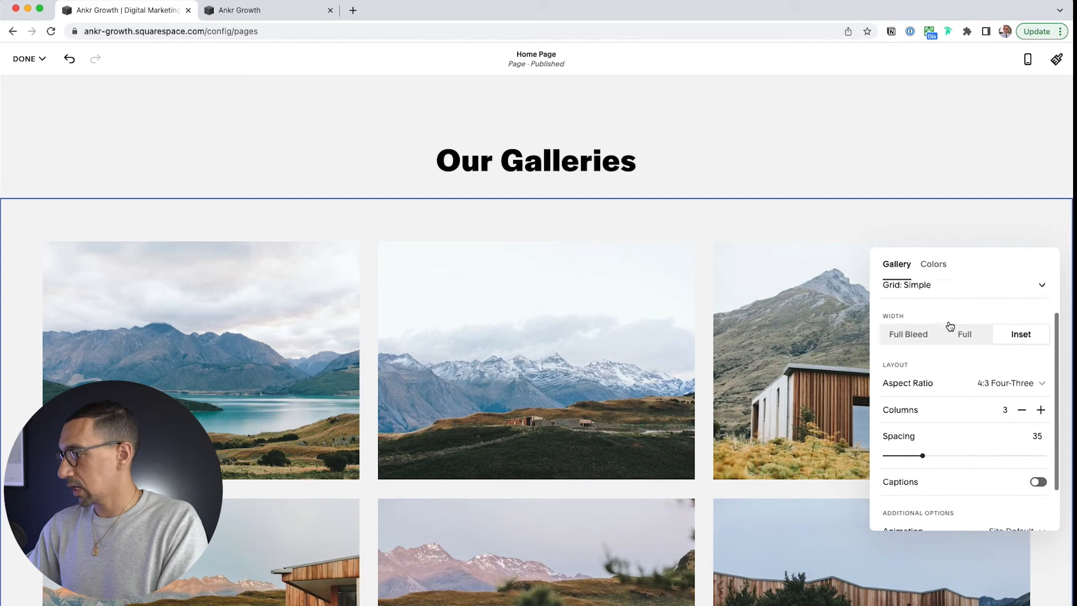
{"action": "scroll", "coordinate": [950, 326], "scroll_direction": "up", "scroll_amount": 3}
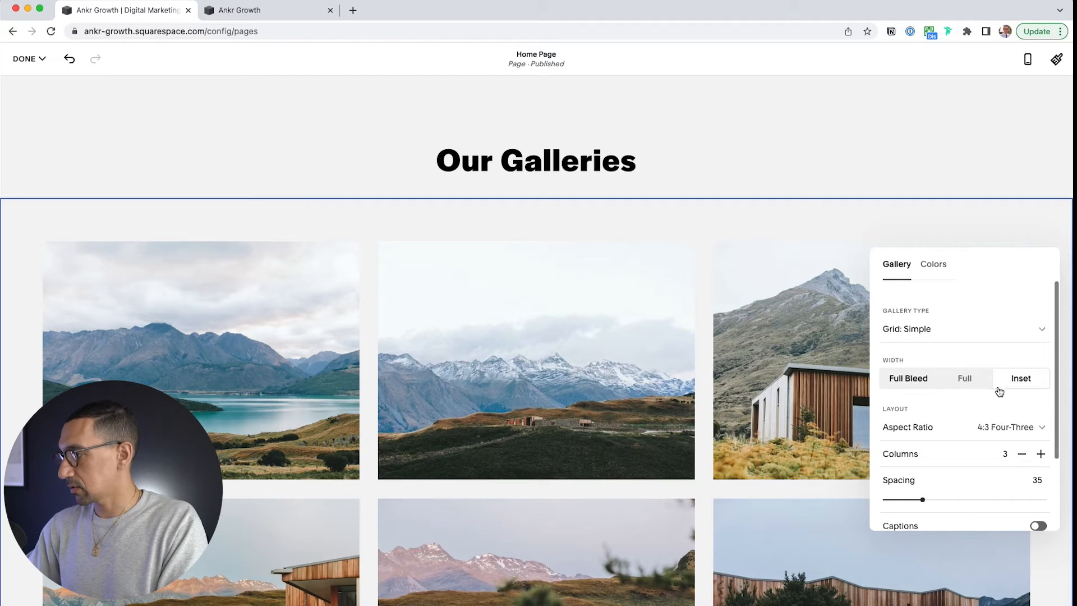
{"action": "left_click", "coordinate": [900, 381]}
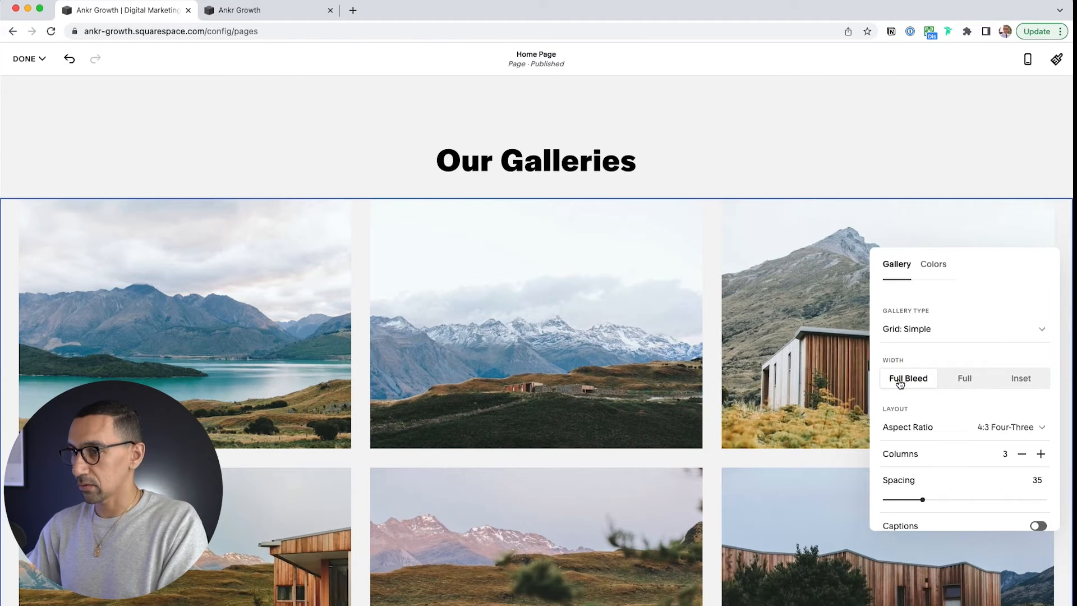
{"action": "scroll", "coordinate": [466, 371], "scroll_direction": "down", "scroll_amount": 3}
{"action": "left_click", "coordinate": [964, 379]}
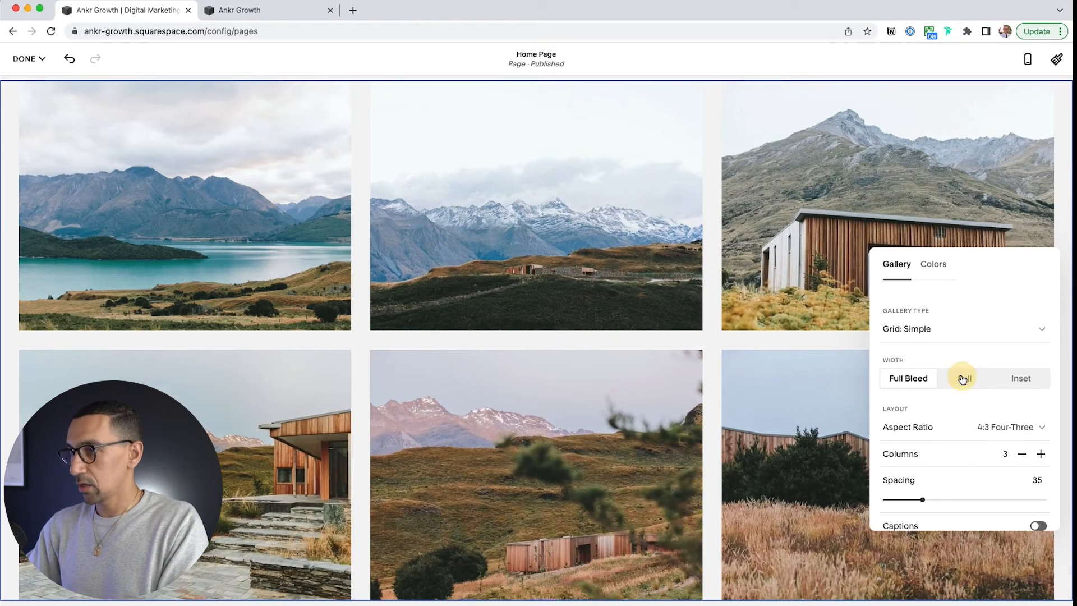
{"action": "scroll", "coordinate": [697, 293], "scroll_direction": "up", "scroll_amount": 1}
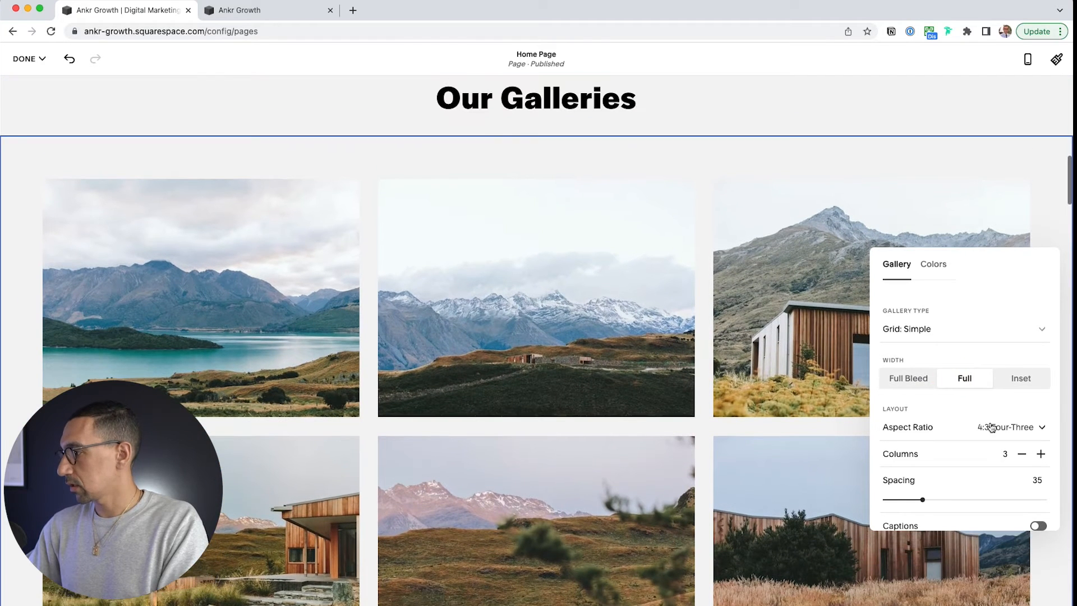
{"action": "scroll", "coordinate": [995, 429], "scroll_direction": "down", "scroll_amount": 2}
{"action": "scroll", "coordinate": [993, 437], "scroll_direction": "up", "scroll_amount": 2}
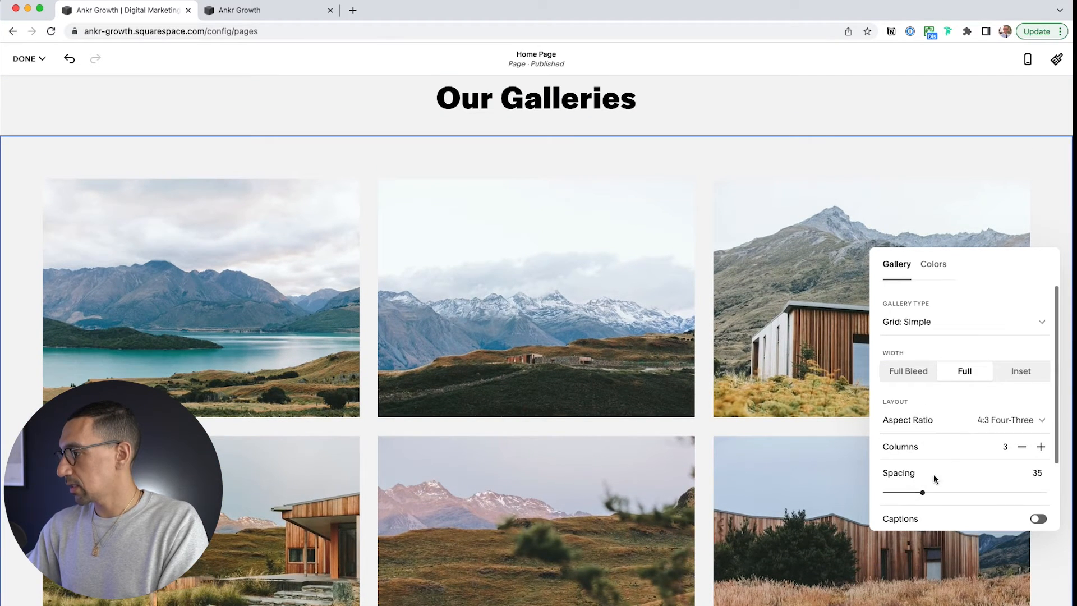
{"action": "left_click", "coordinate": [905, 370]}
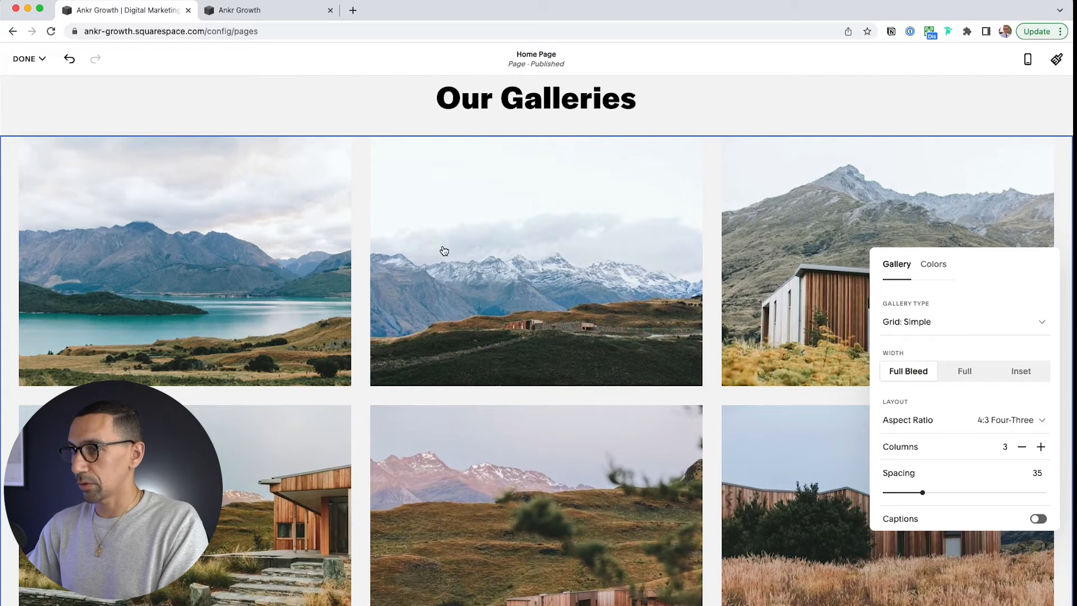
- Set the spacing between the gallery's images to 50 and close the section settings
{"action": "scroll", "coordinate": [461, 173], "scroll_direction": "down", "scroll_amount": 5}
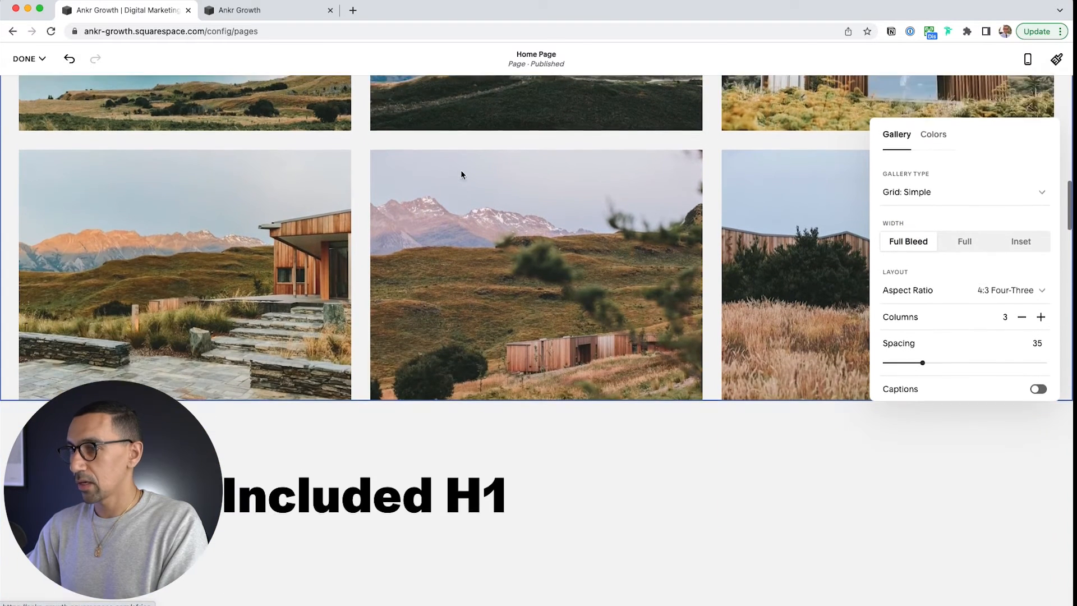
{"action": "scroll", "coordinate": [461, 174], "scroll_direction": "down", "scroll_amount": 1}
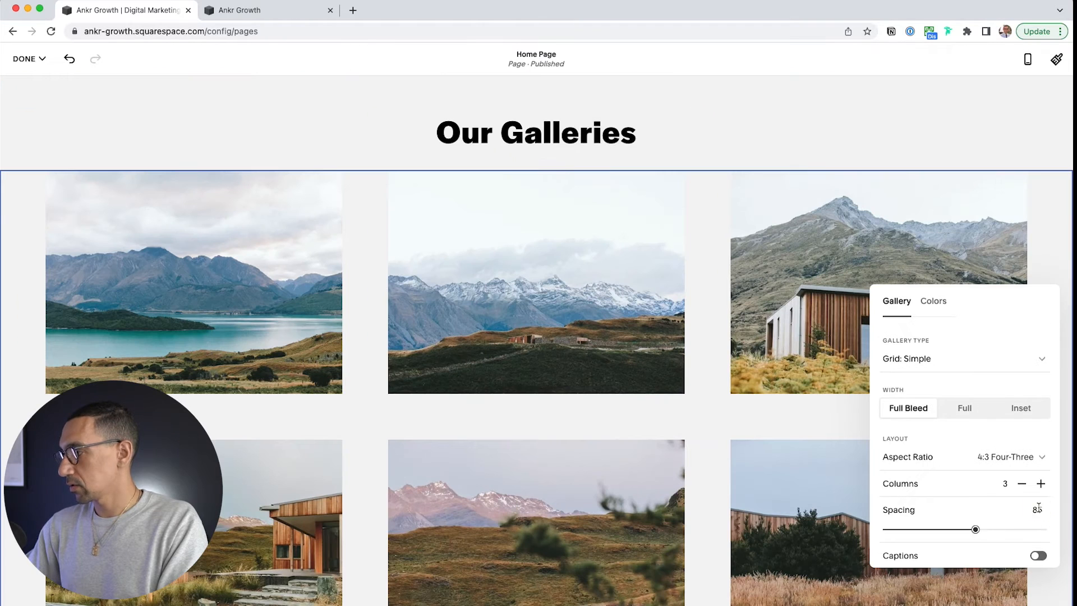
{"action": "left_click", "coordinate": [1038, 507]}
{"action": "key", "text": "super+a"}
{"action": "type", "text": "50"}
{"action": "key", "text": "Return"}
{"action": "left_click", "coordinate": [405, 306]}
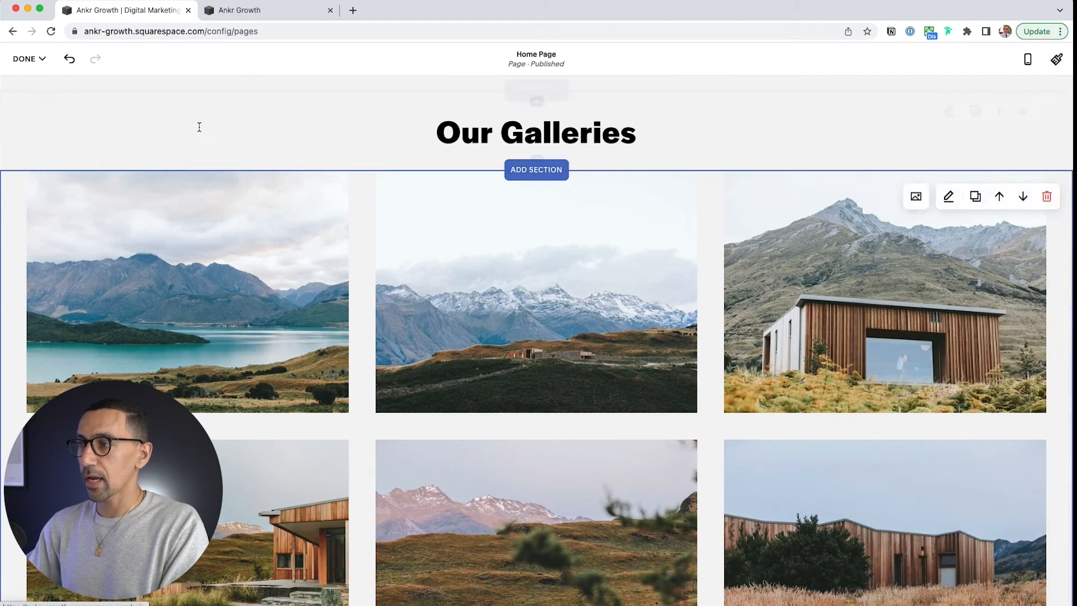
- Save the home page, leave editing, and bring the "Our Galleries" section into view
{"action": "left_click", "coordinate": [27, 58]}
{"action": "left_click", "coordinate": [37, 93]}
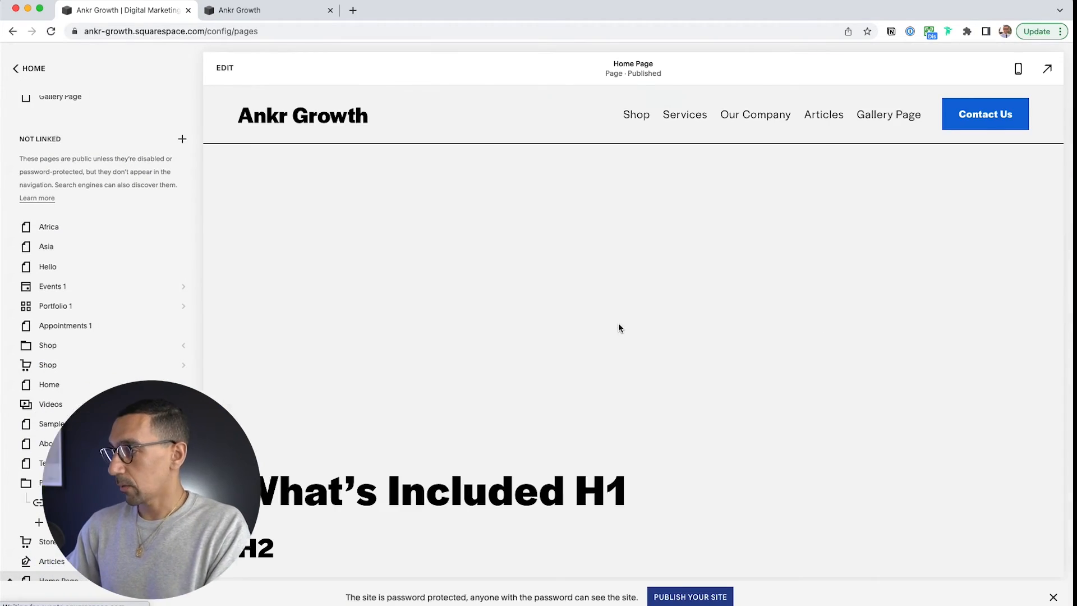
{"action": "scroll", "coordinate": [619, 327], "scroll_direction": "up", "scroll_amount": 8}
{"action": "scroll", "coordinate": [619, 327], "scroll_direction": "down", "scroll_amount": 4}
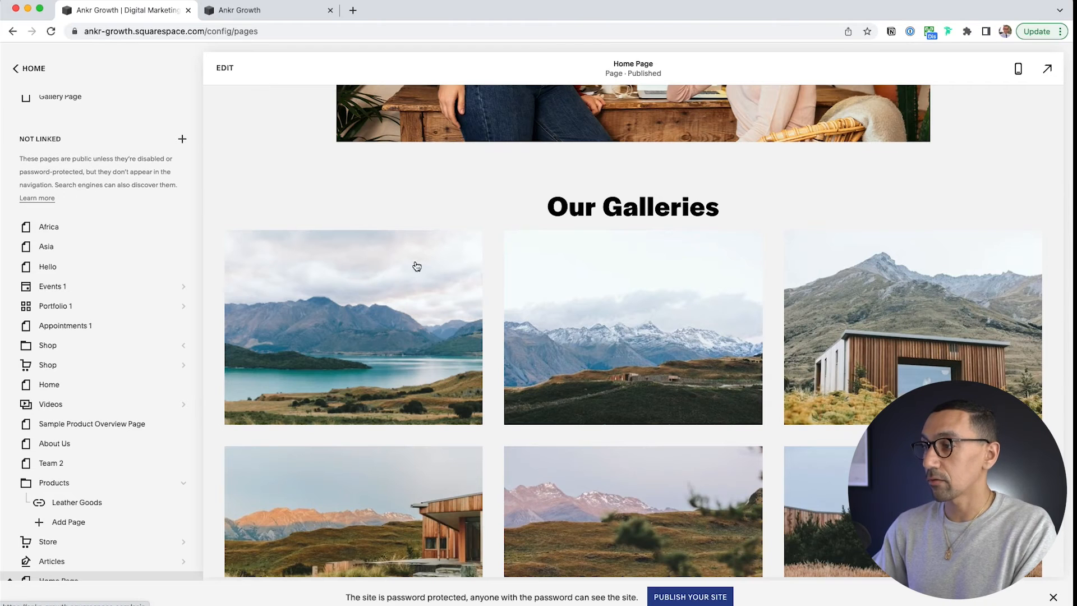
- Follow the first gallery image's link to test it and look through the Asia page's heading and images
{"action": "left_click", "coordinate": [395, 297]}
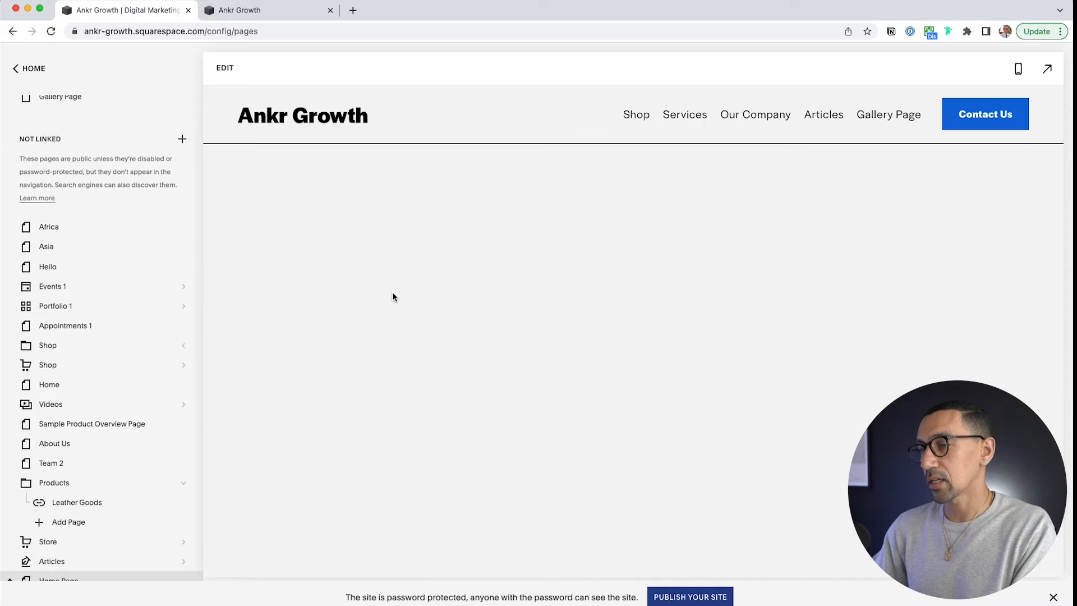
{"action": "scroll", "coordinate": [459, 301], "scroll_direction": "down", "scroll_amount": 10}
{"action": "scroll", "coordinate": [459, 299], "scroll_direction": "up", "scroll_amount": 10}
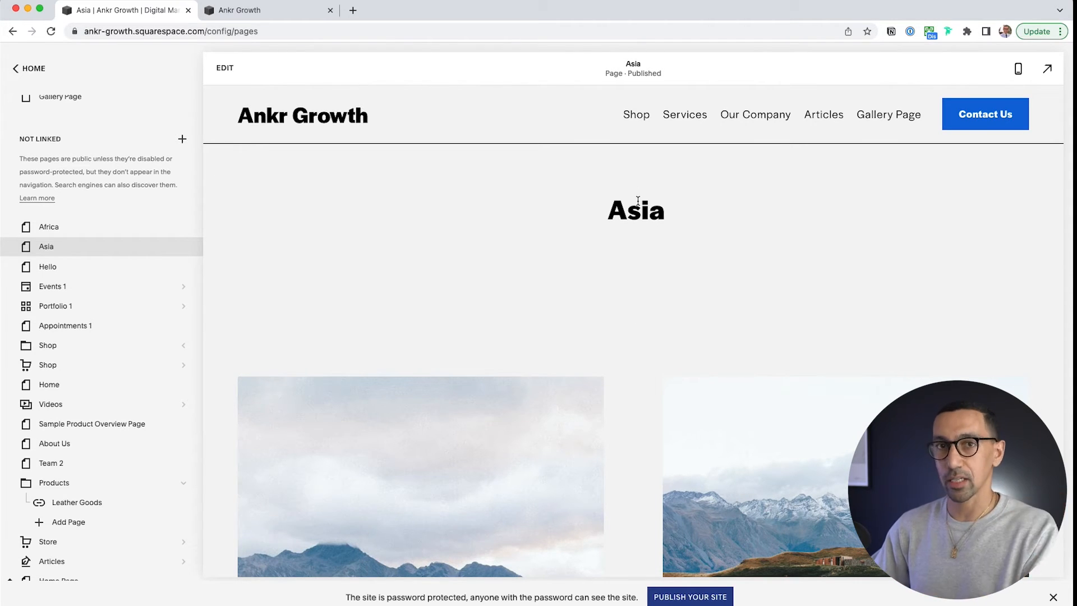
{"action": "scroll", "coordinate": [636, 254], "scroll_direction": "down", "scroll_amount": 5}
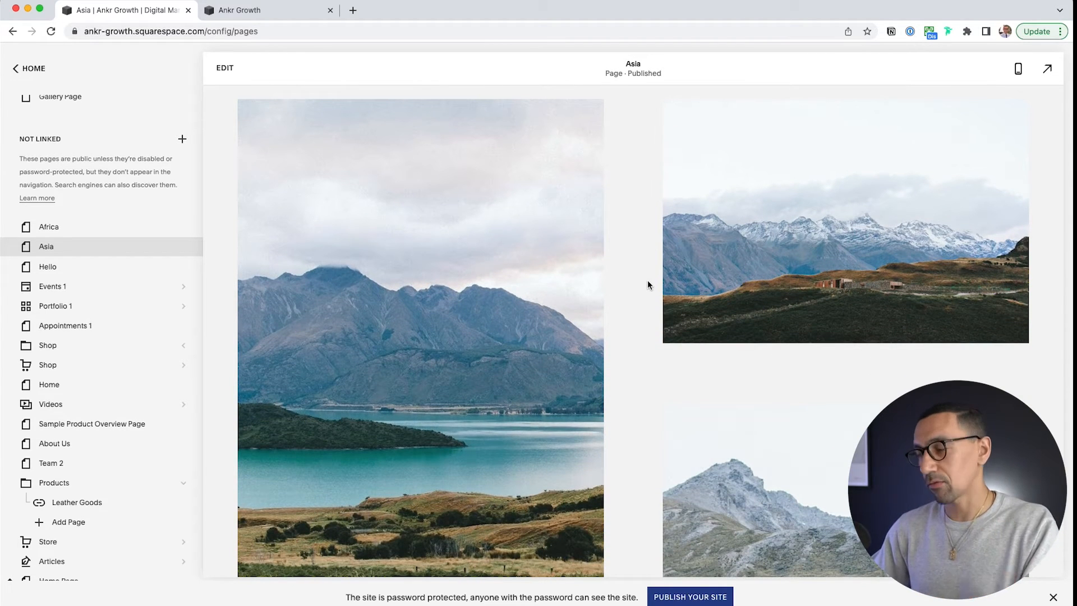
{"action": "scroll", "coordinate": [650, 289], "scroll_direction": "down", "scroll_amount": 10}
{"action": "scroll", "coordinate": [663, 308], "scroll_direction": "up", "scroll_amount": 8}
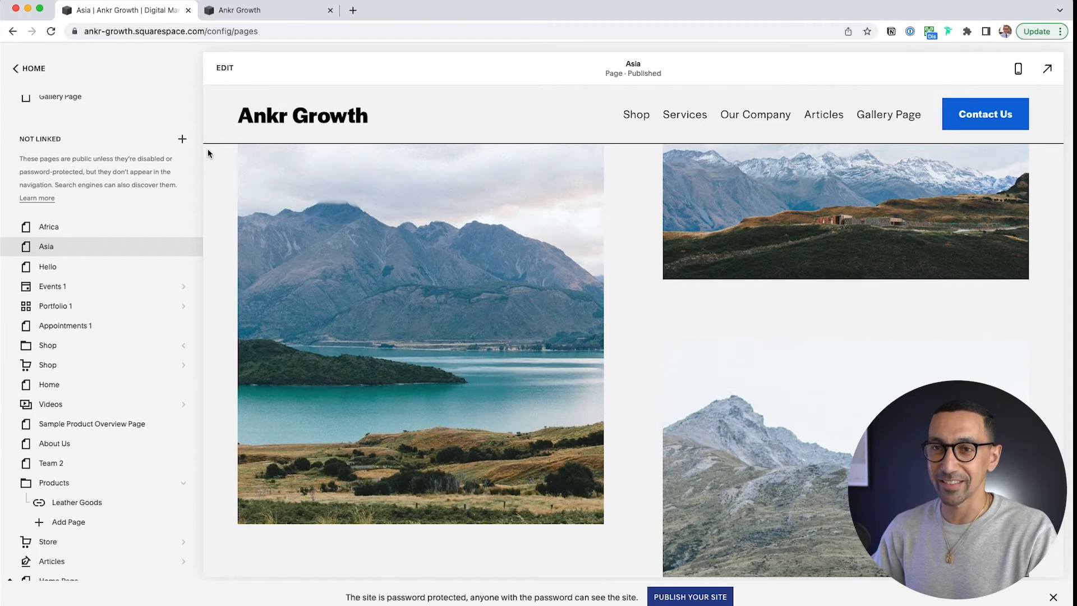
- Check the Portfolio type among the pages that can be added under Not Linked and open the existing Portfolio 1 collection
{"action": "left_click", "coordinate": [148, 166]}
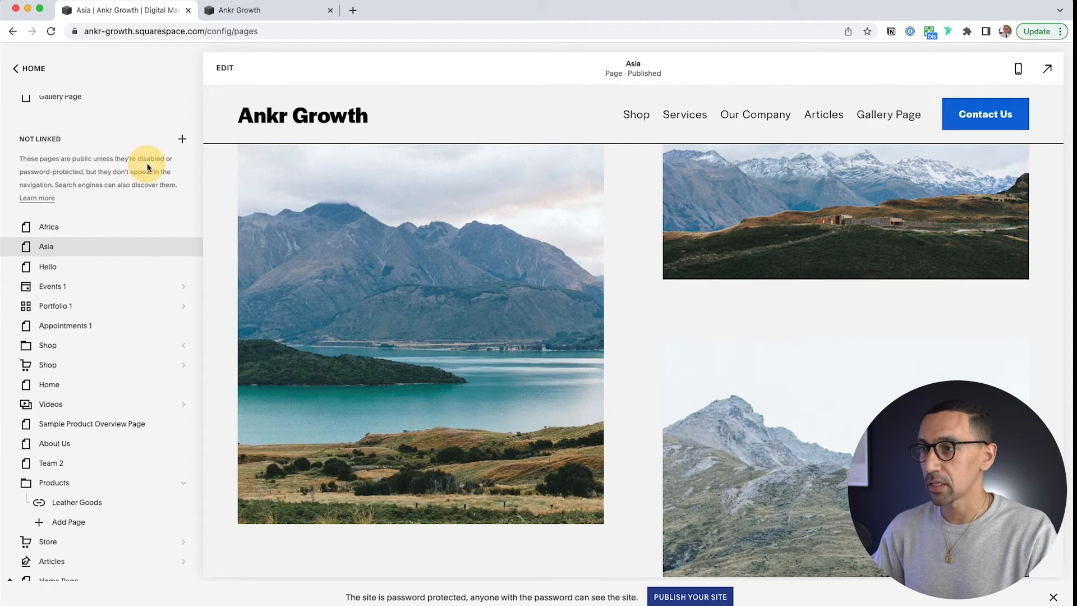
{"action": "left_click", "coordinate": [182, 140]}
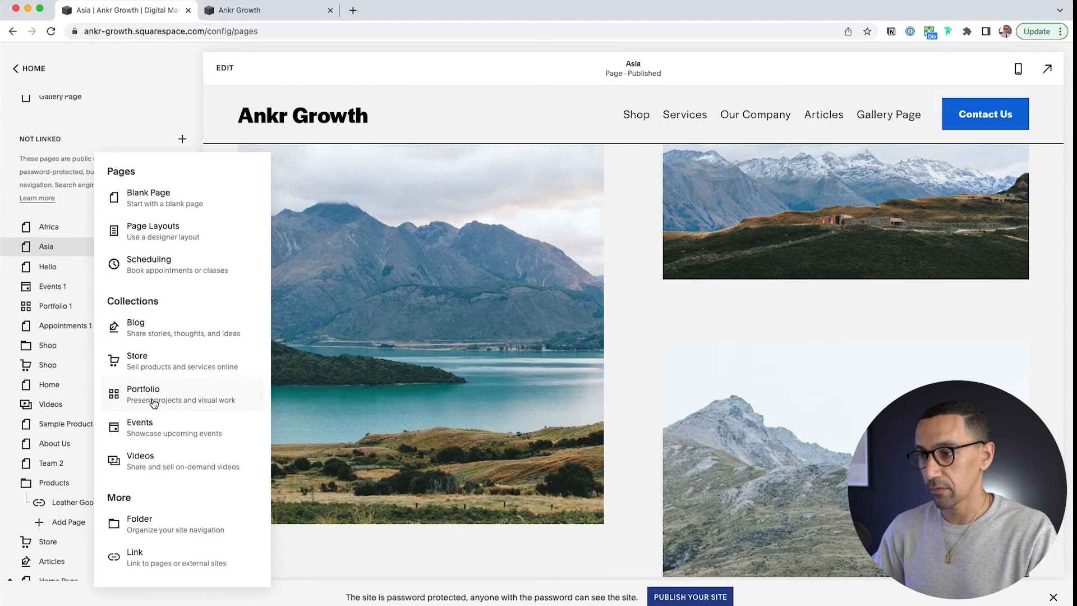
{"action": "left_click", "coordinate": [49, 157]}
{"action": "left_click", "coordinate": [81, 306]}
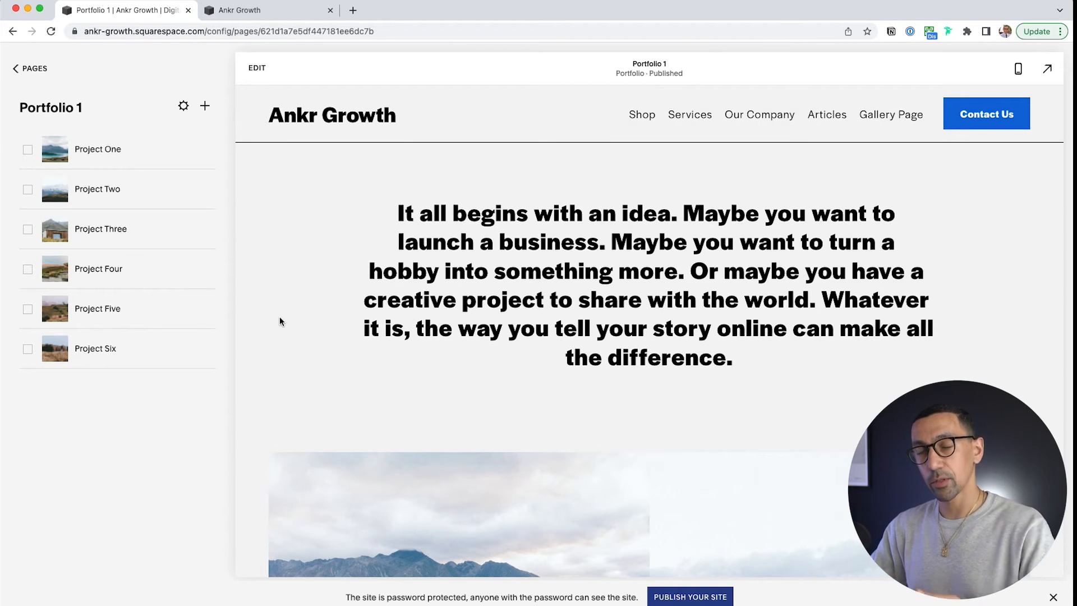
- Set the Portfolio 1 collection's URL slug to "gallery" and save the portfolio settings
{"action": "left_click", "coordinate": [184, 106]}
{"action": "left_click", "coordinate": [548, 376]}
{"action": "key", "text": "super+a"}
{"action": "type", "text": "gallery"}
{"action": "key", "text": "super+a"}
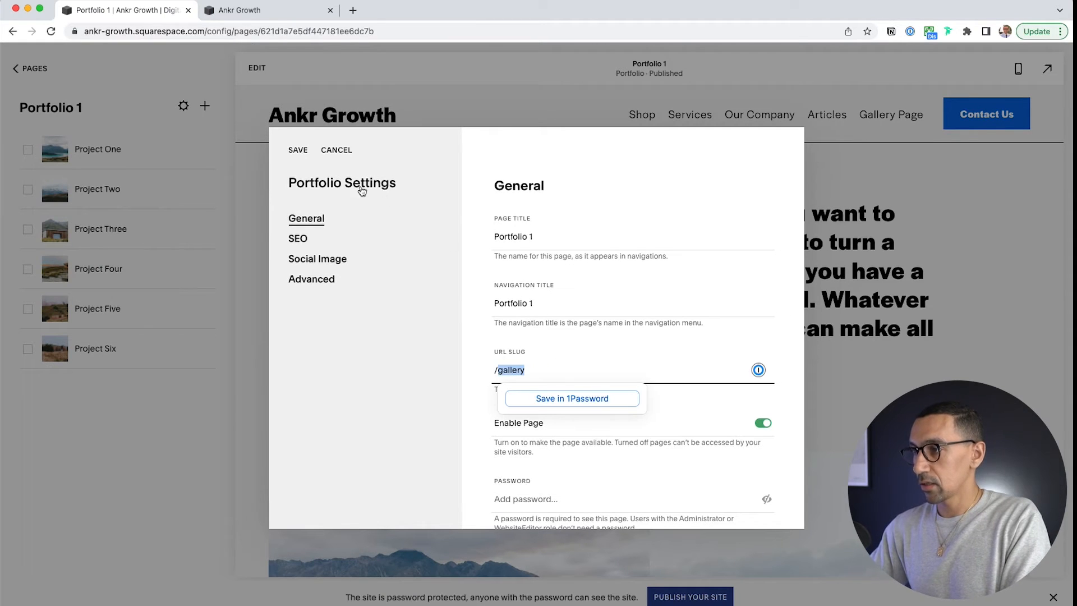
{"action": "left_click", "coordinate": [297, 149]}
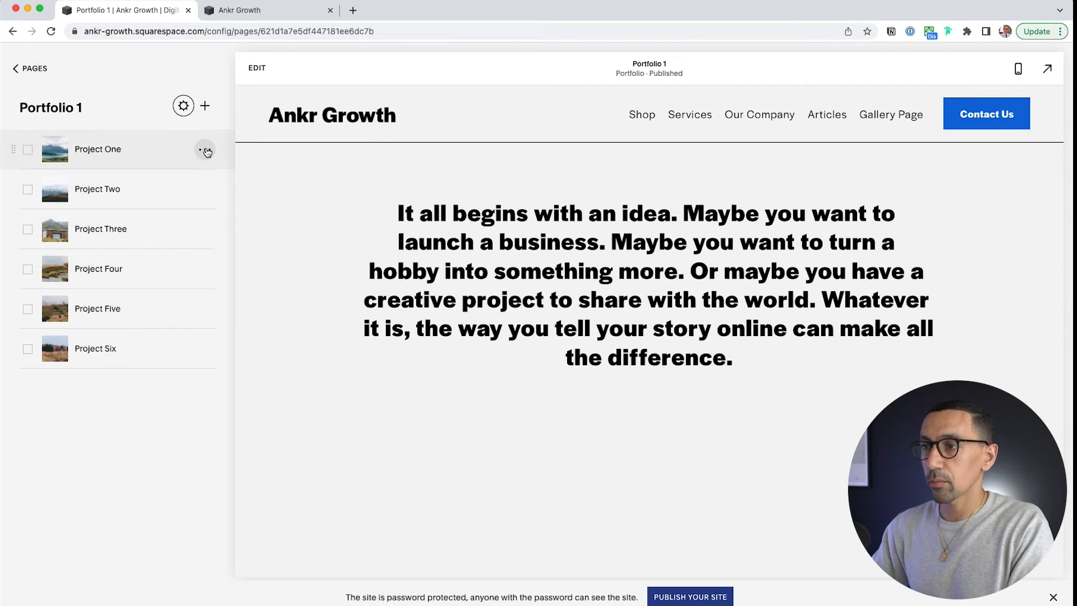
- Change the end of Project One's URL slug to "asia" so that it reads /gallery/asia
{"action": "left_click", "coordinate": [205, 149]}
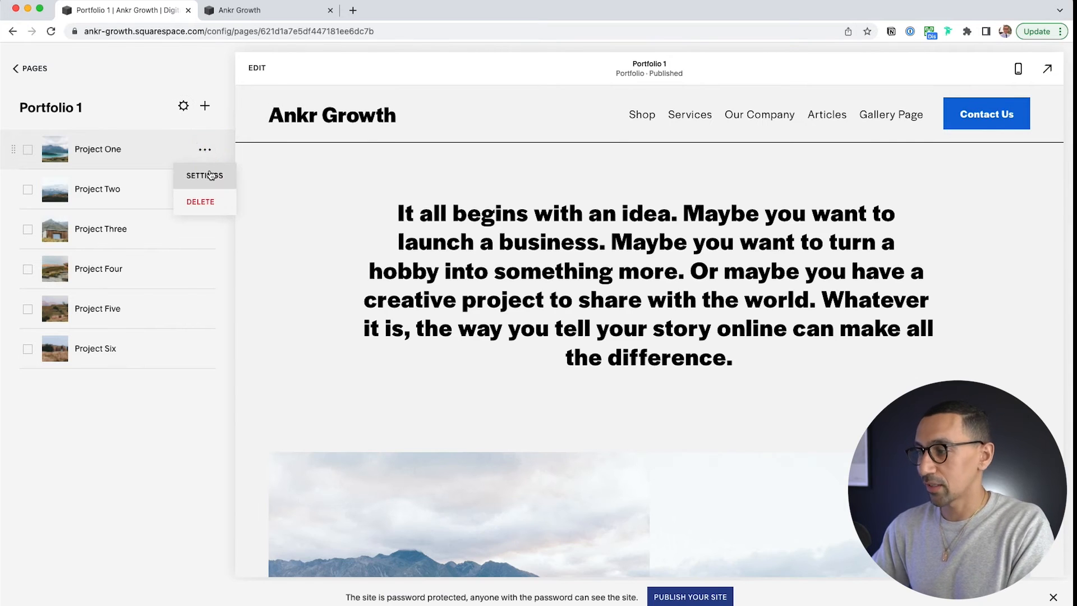
{"action": "left_click", "coordinate": [208, 176]}
{"action": "scroll", "coordinate": [585, 449], "scroll_direction": "down", "scroll_amount": 1}
{"action": "scroll", "coordinate": [585, 464], "scroll_direction": "down", "scroll_amount": 1}
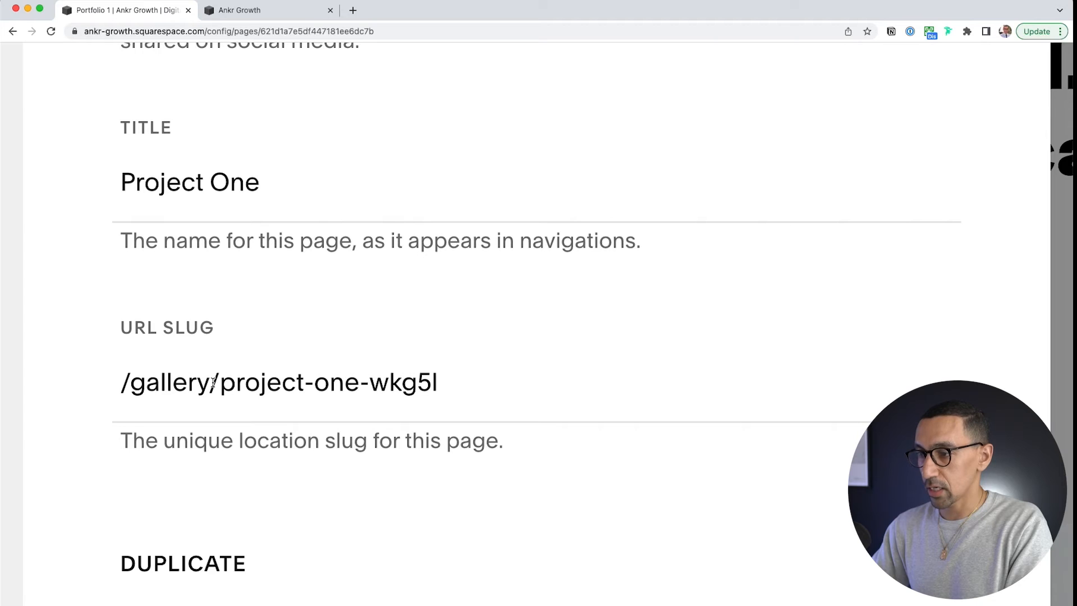
{"action": "left_click_drag", "start_coordinate": [216, 384], "coordinate": [577, 385]}
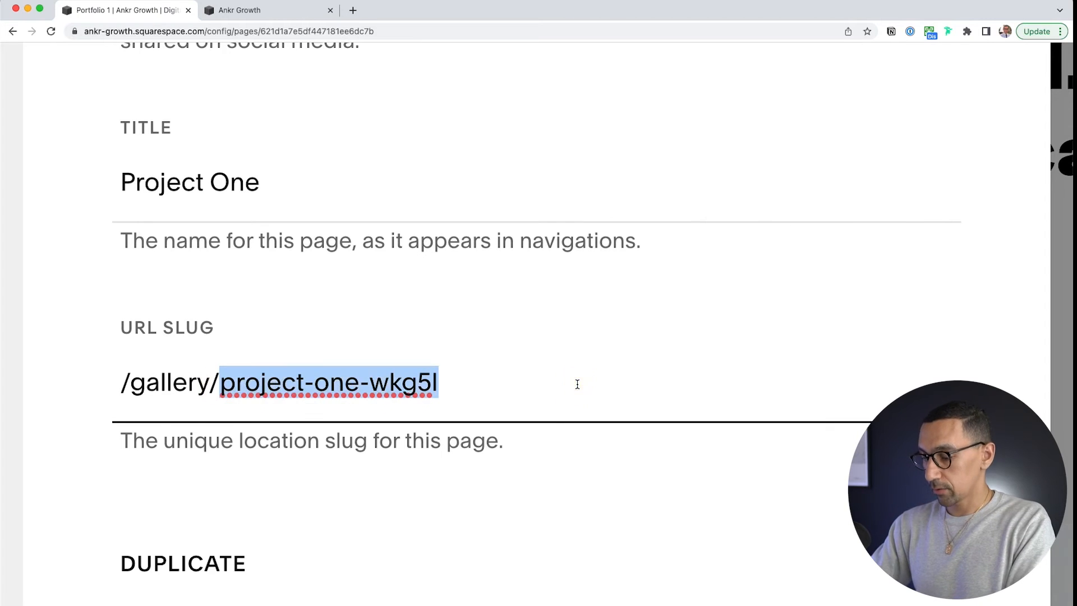
{"action": "type", "text": "asia"}
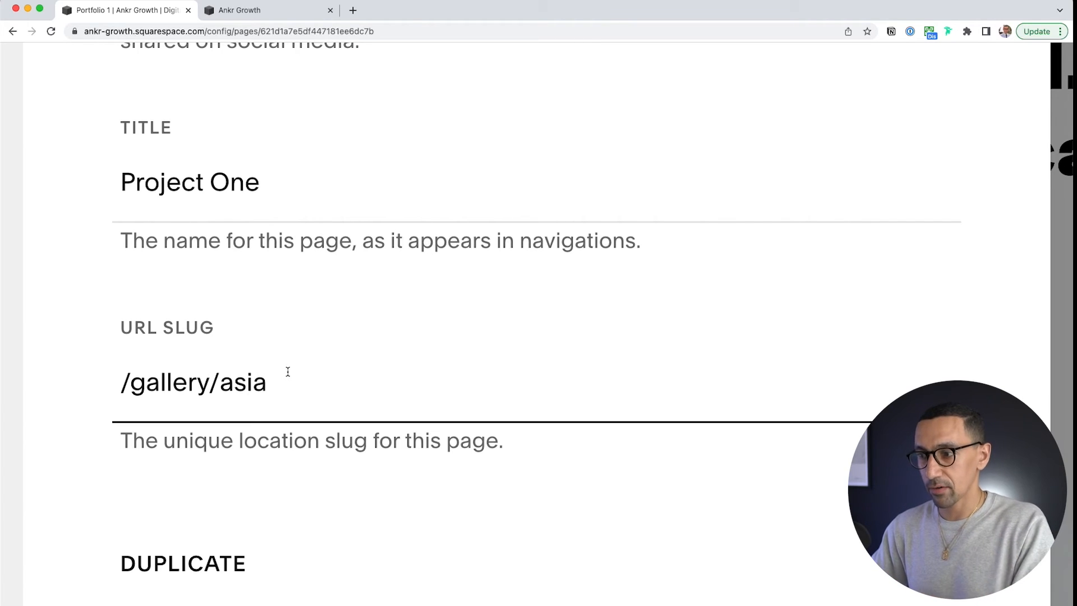
- Look through the Project One page and follow the links to the following projects, from Project Two to Project Three
{"action": "scroll", "coordinate": [290, 377], "scroll_direction": "down", "scroll_amount": 10}
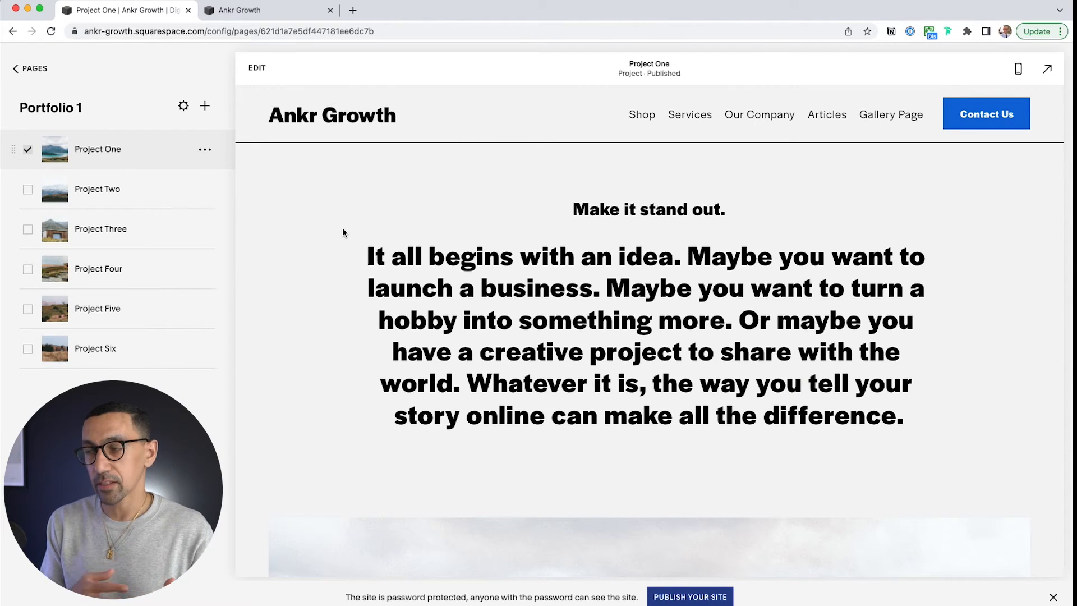
{"action": "scroll", "coordinate": [343, 232], "scroll_direction": "down", "scroll_amount": 10}
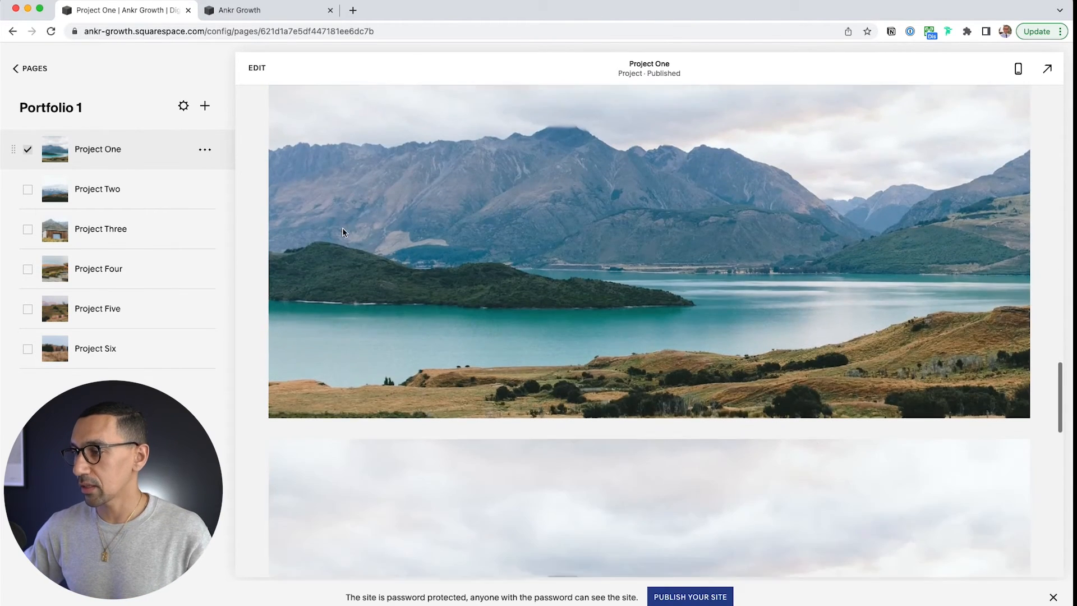
{"action": "scroll", "coordinate": [343, 230], "scroll_direction": "down", "scroll_amount": 10}
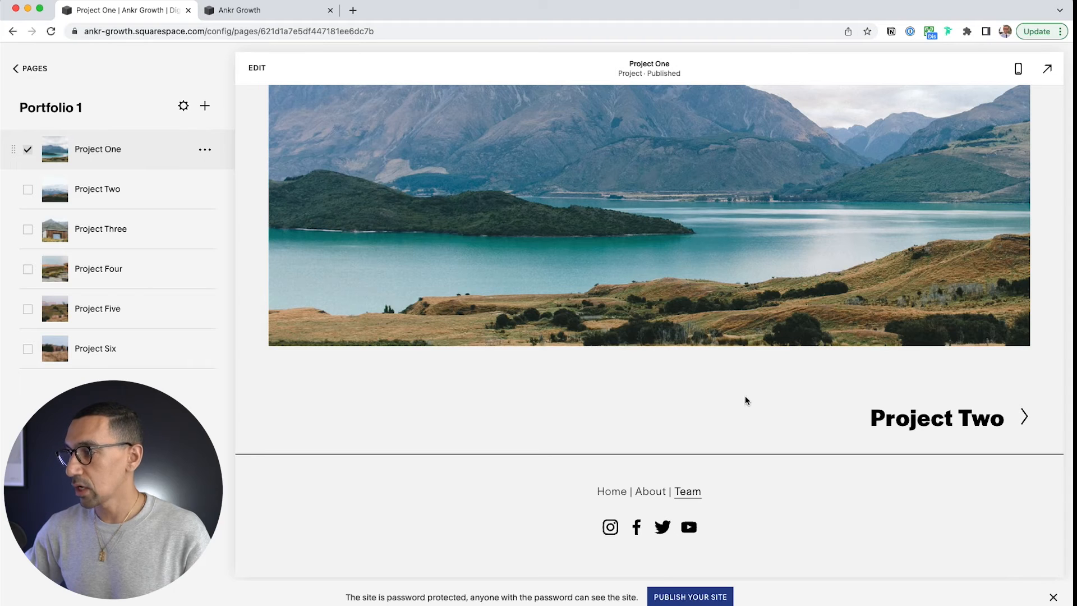
{"action": "left_click", "coordinate": [929, 427]}
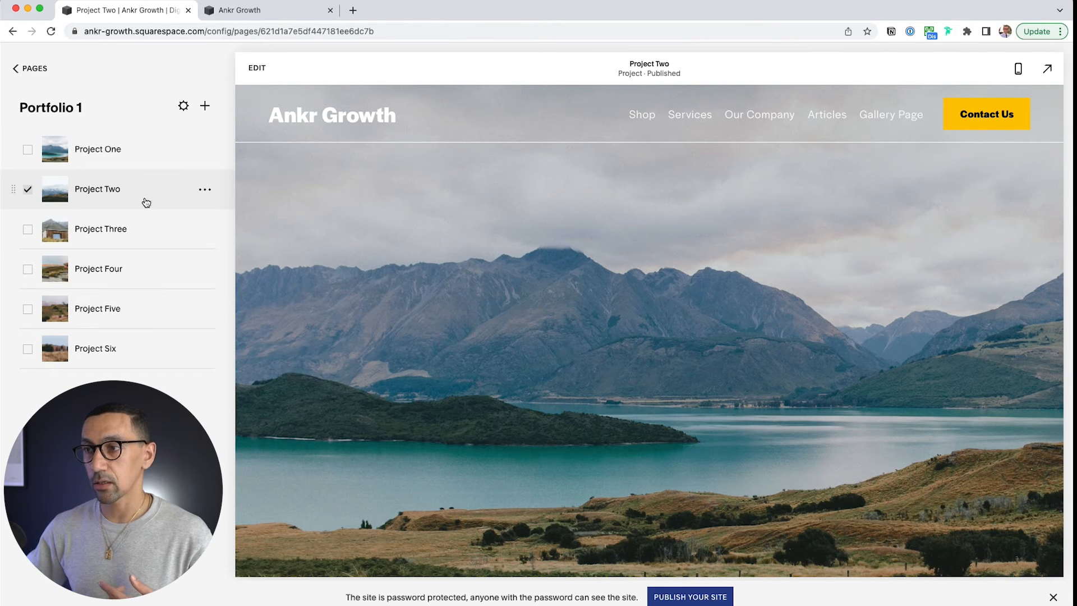
{"action": "scroll", "coordinate": [483, 263], "scroll_direction": "down", "scroll_amount": 10}
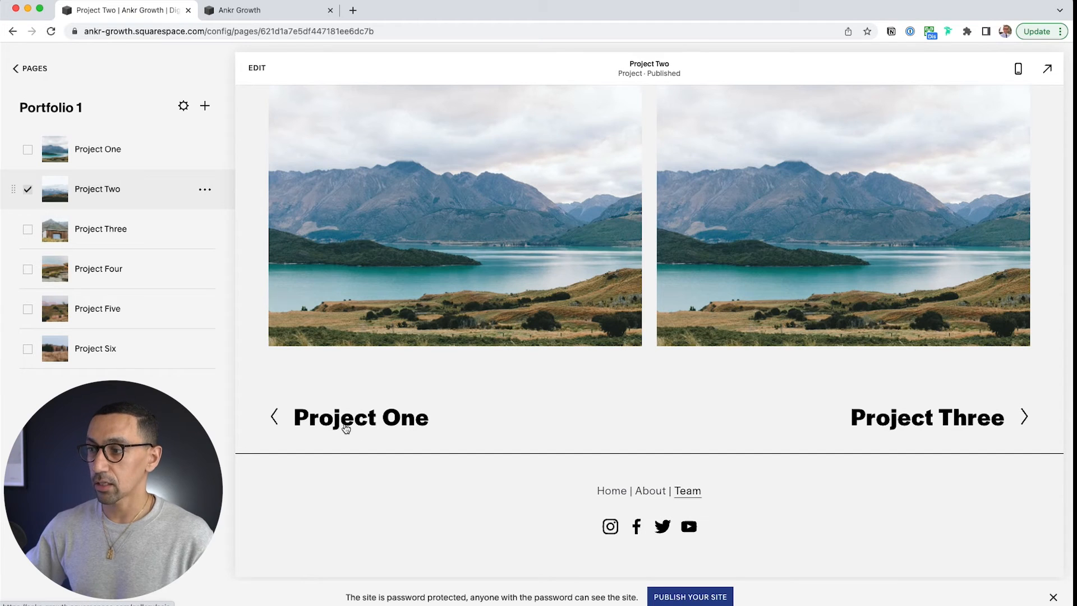
{"action": "left_click", "coordinate": [963, 420]}
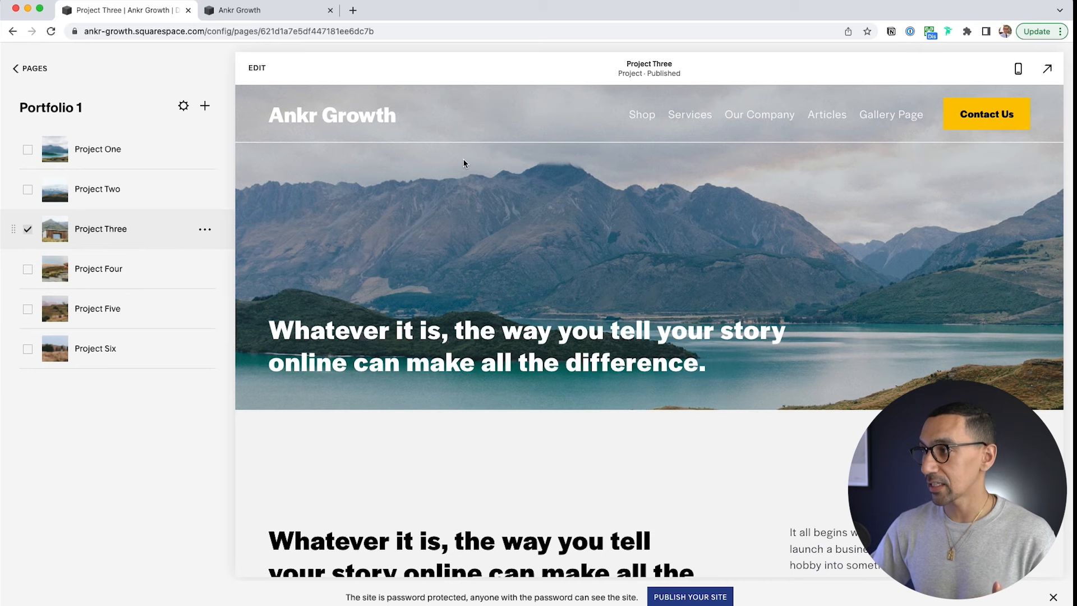
- Return to the main Portfolio 1 page and look over its grid of project images and their title overlays
{"action": "left_click", "coordinate": [36, 71]}
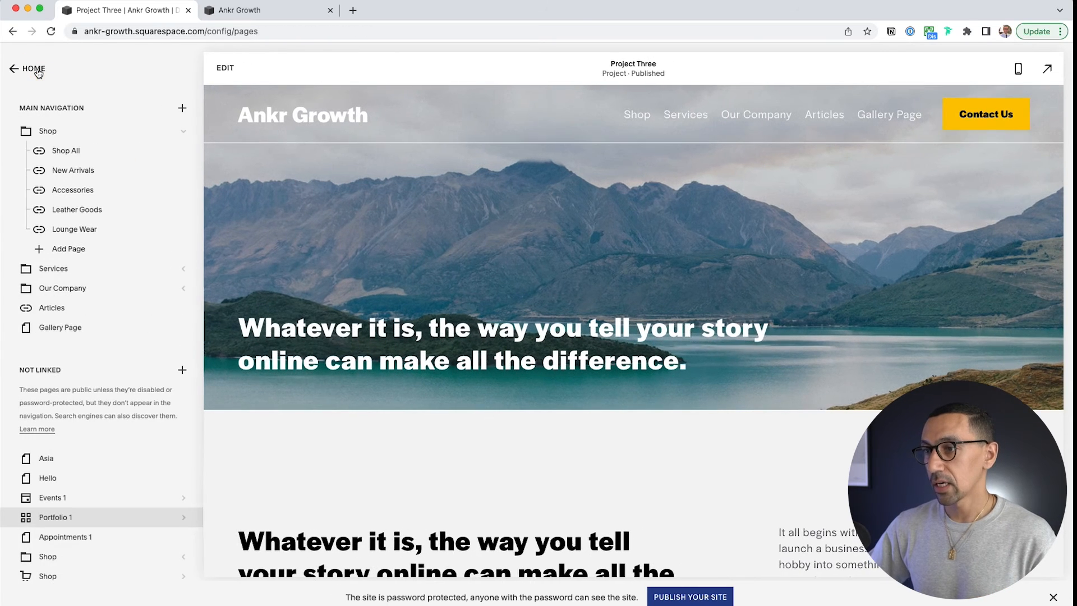
{"action": "left_click", "coordinate": [60, 517]}
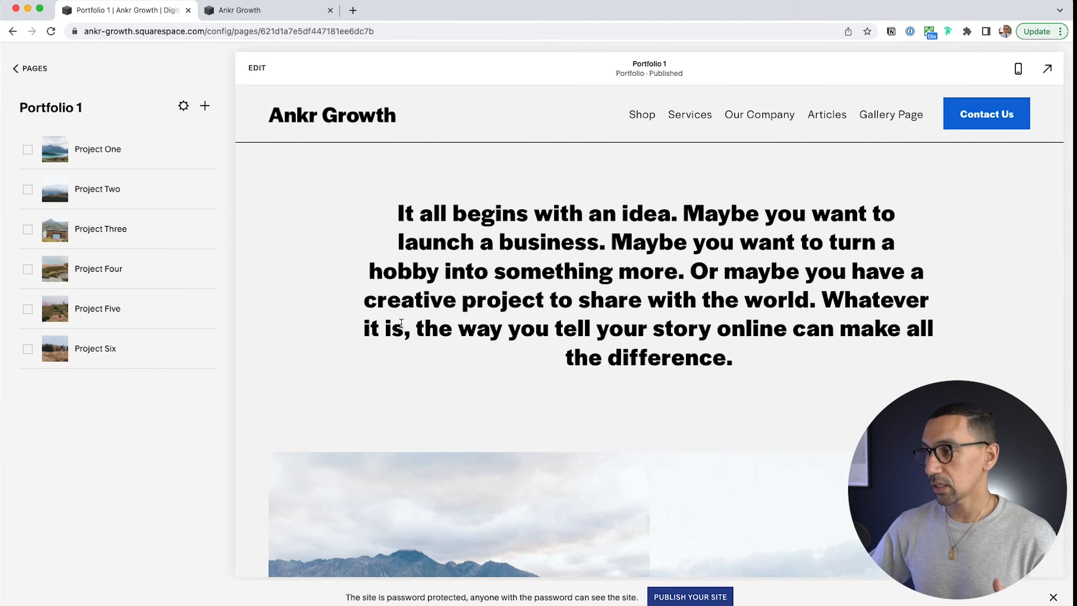
{"action": "scroll", "coordinate": [549, 323], "scroll_direction": "down", "scroll_amount": 2}
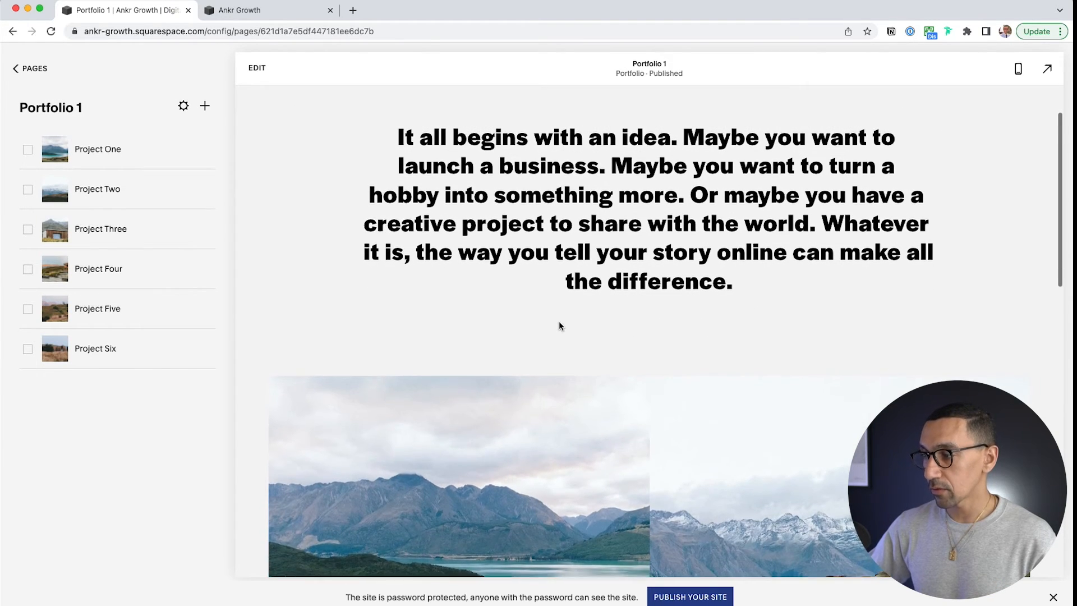
{"action": "scroll", "coordinate": [559, 323], "scroll_direction": "down", "scroll_amount": 5}
{"action": "scroll", "coordinate": [559, 327], "scroll_direction": "down", "scroll_amount": 2}
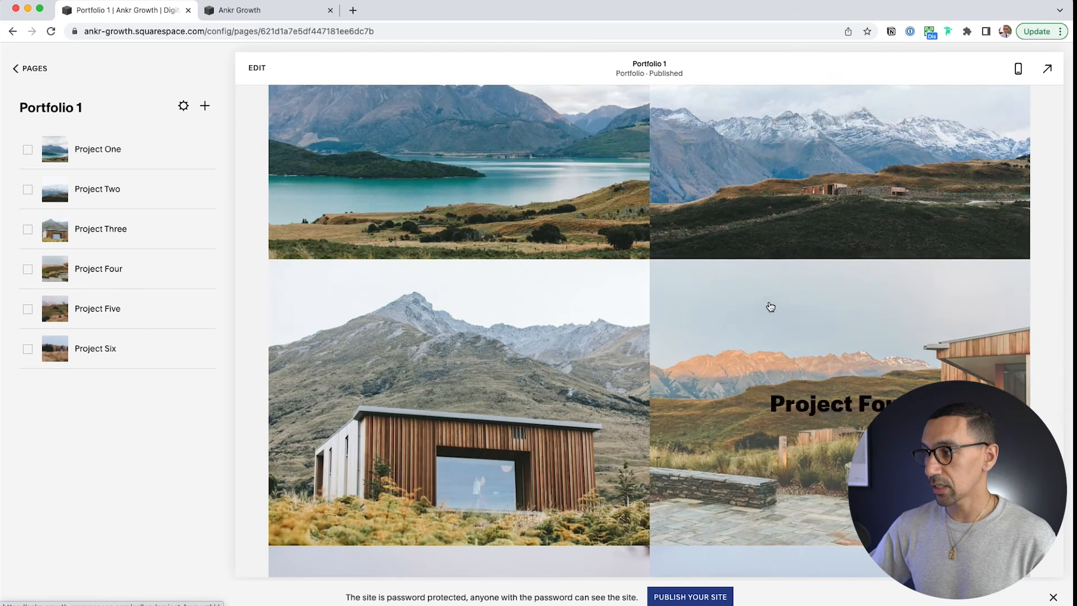
{"action": "scroll", "coordinate": [769, 305], "scroll_direction": "down", "scroll_amount": 3}
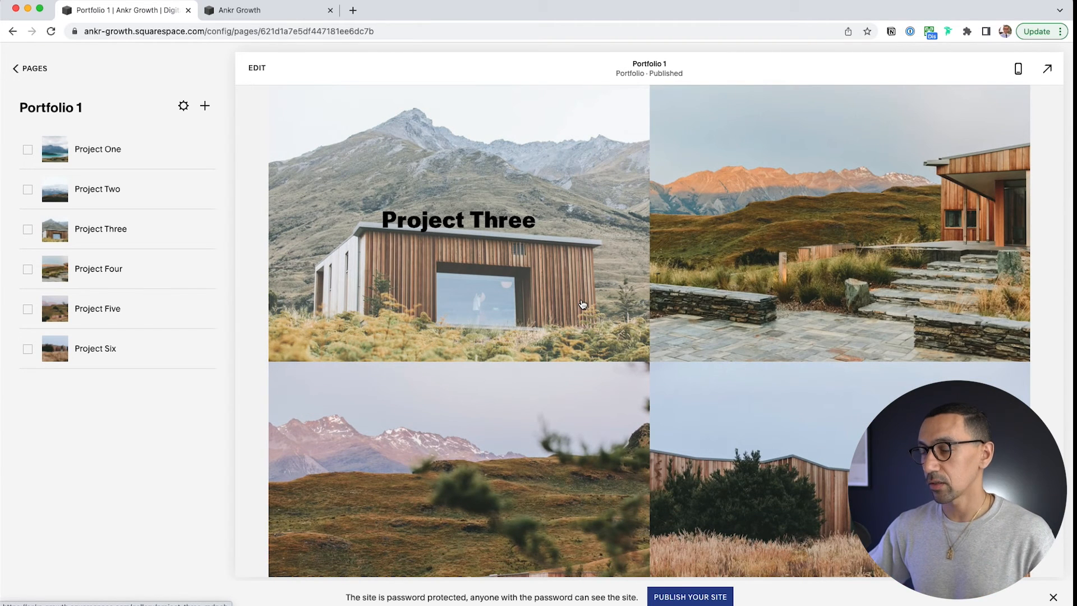
{"action": "scroll", "coordinate": [582, 305], "scroll_direction": "up", "scroll_amount": 4}
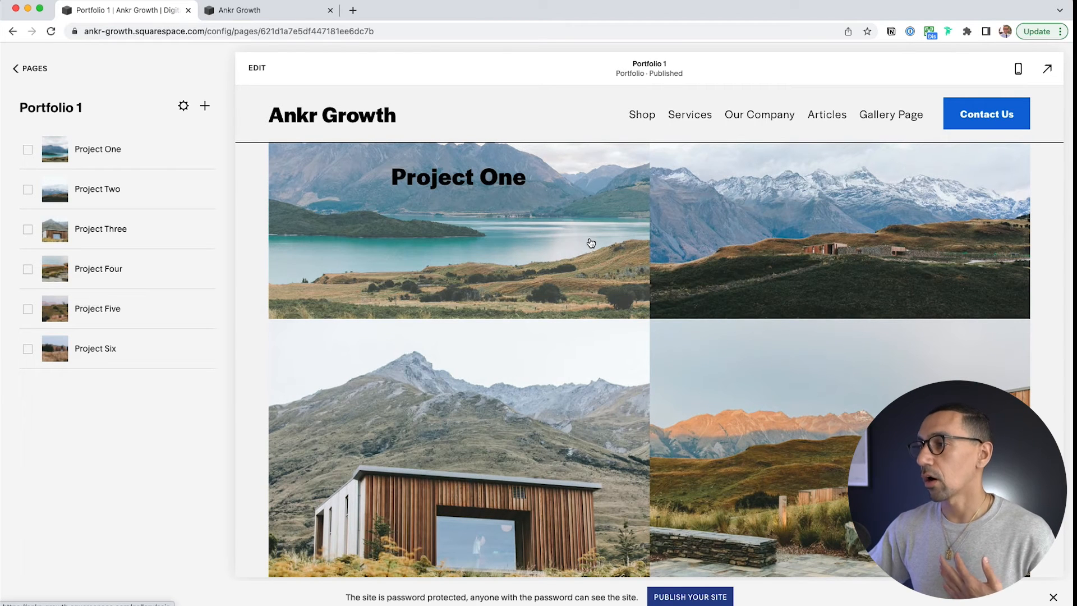
{"action": "scroll", "coordinate": [590, 267], "scroll_direction": "up", "scroll_amount": 3}
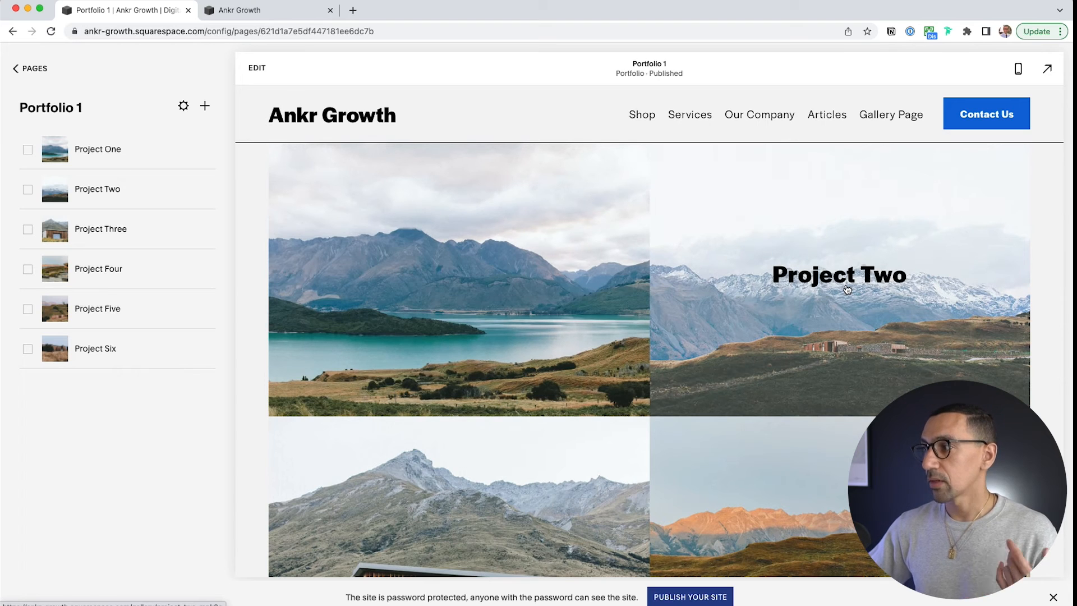
- Open Project Two from the portfolio grid, view its content down to the previous and next project links, and return to the portfolio page
{"action": "left_click", "coordinate": [847, 288]}
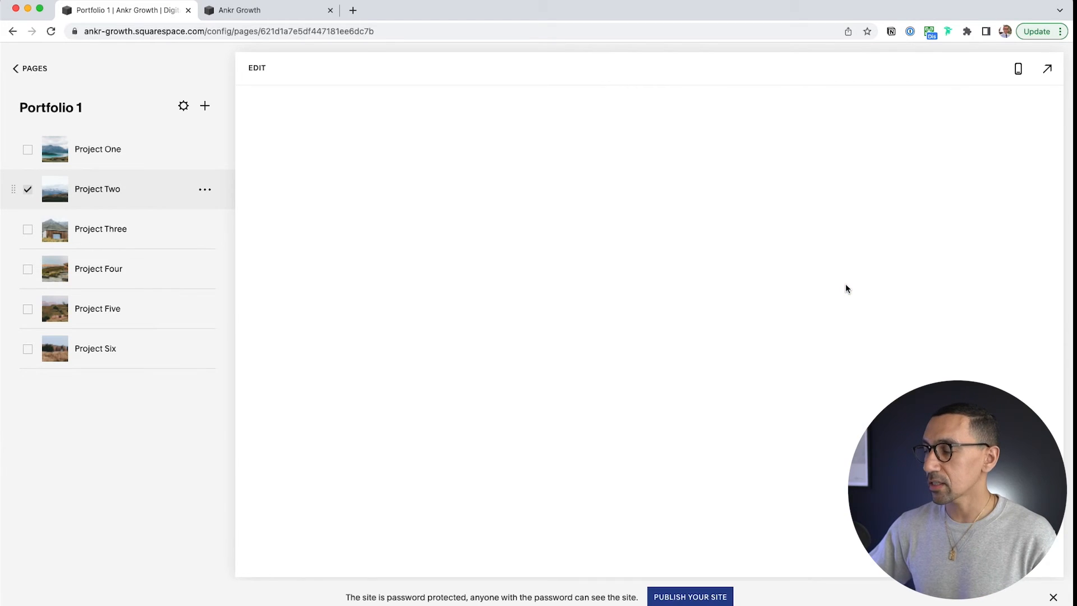
{"action": "scroll", "coordinate": [765, 324], "scroll_direction": "down", "scroll_amount": 4}
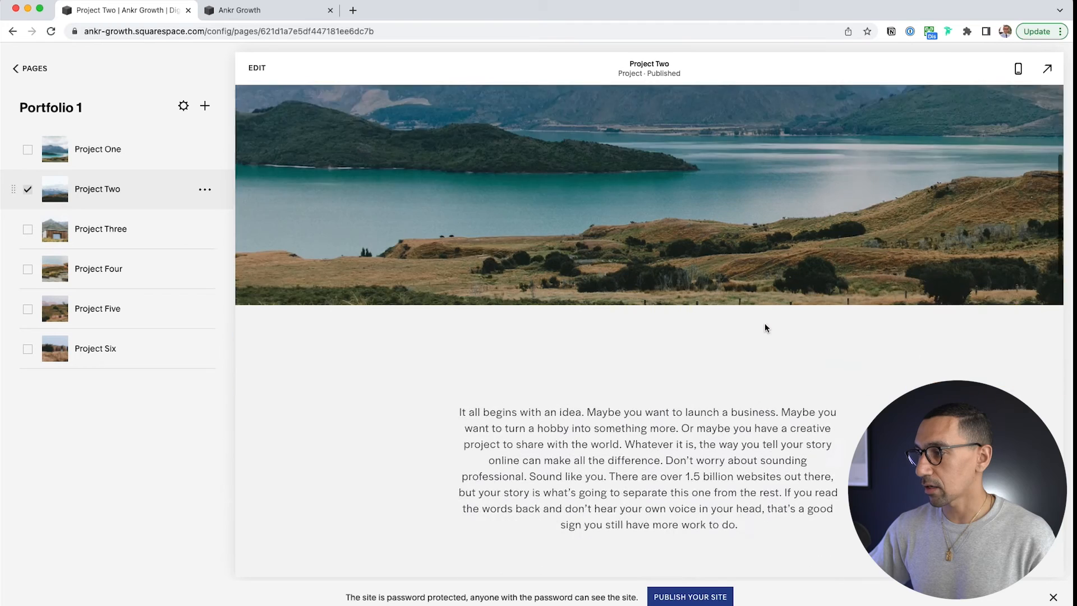
{"action": "scroll", "coordinate": [765, 328], "scroll_direction": "down", "scroll_amount": 15}
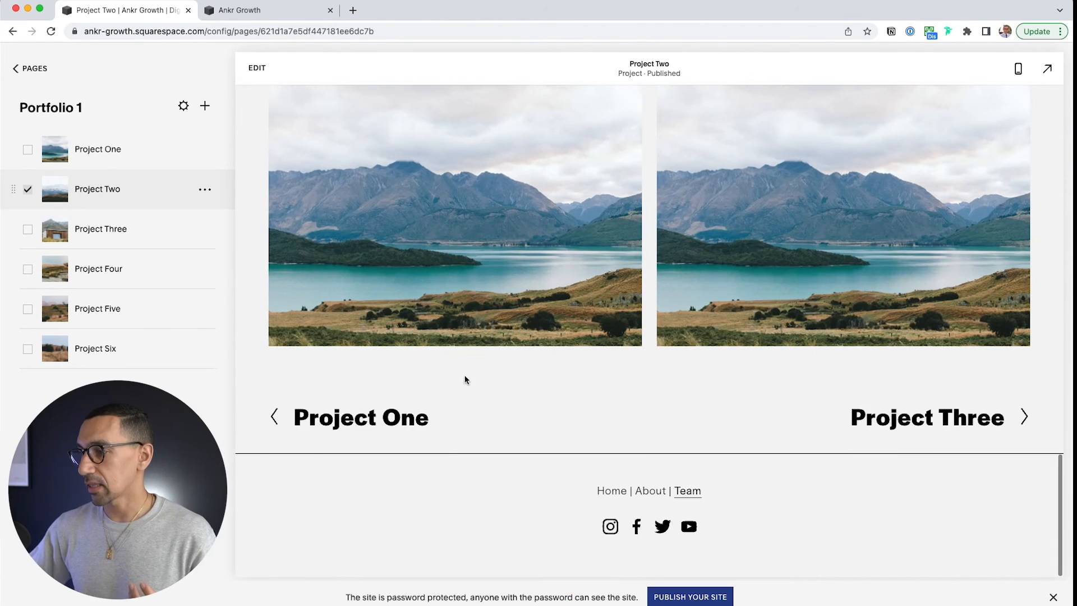
{"action": "scroll", "coordinate": [681, 420], "scroll_direction": "left", "scroll_amount": 5}
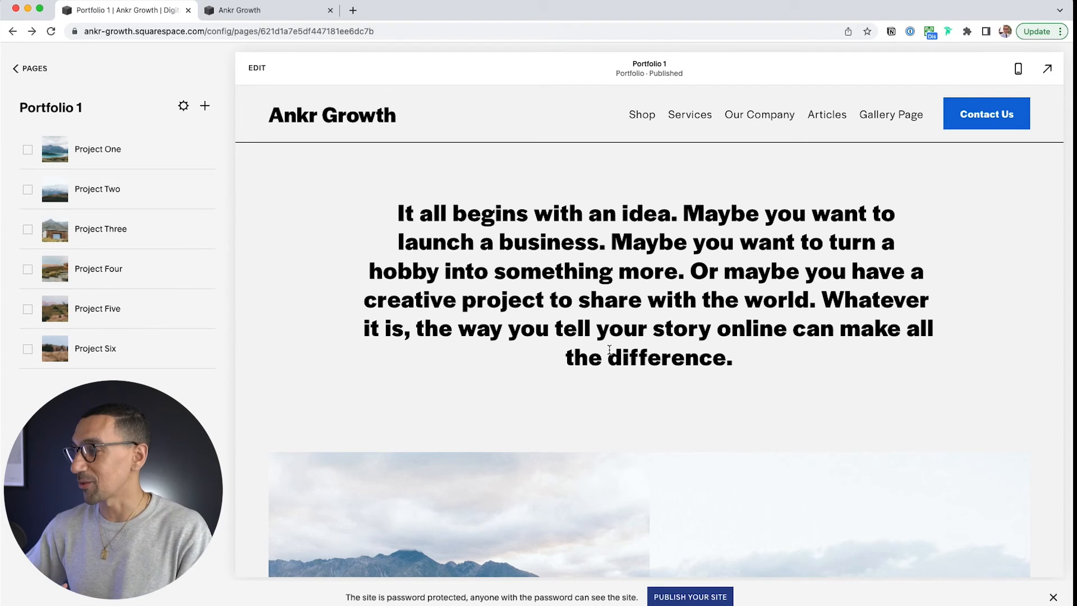
- Start editing the Portfolio 1 page and open the format settings of its project grid section
{"action": "left_click", "coordinate": [257, 68]}
{"action": "scroll", "coordinate": [522, 316], "scroll_direction": "down", "scroll_amount": 4}
{"action": "scroll", "coordinate": [577, 328], "scroll_direction": "down", "scroll_amount": 1}
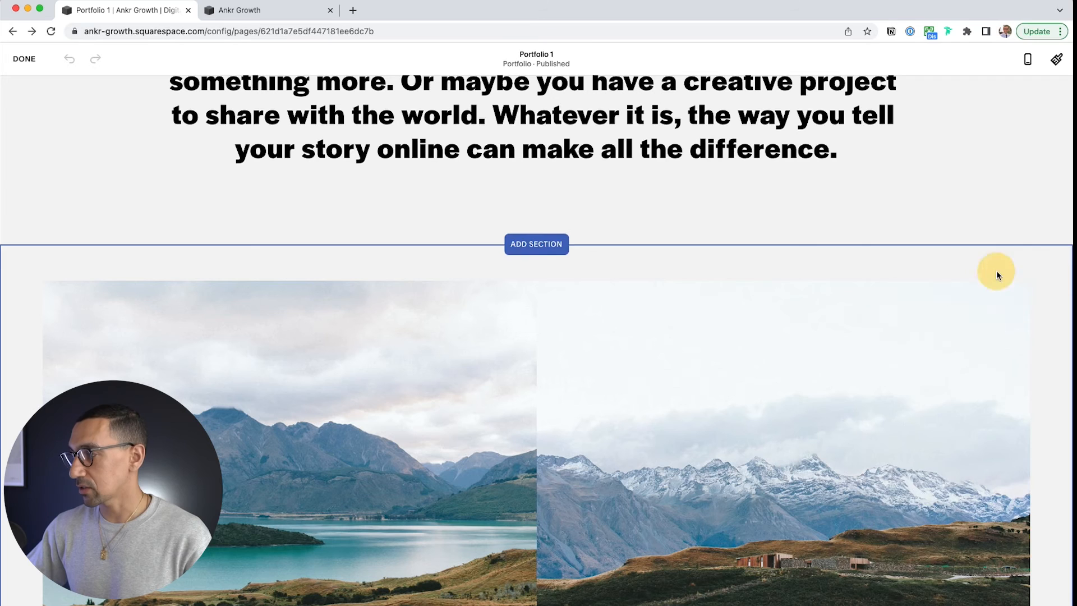
{"action": "left_click", "coordinate": [997, 272]}
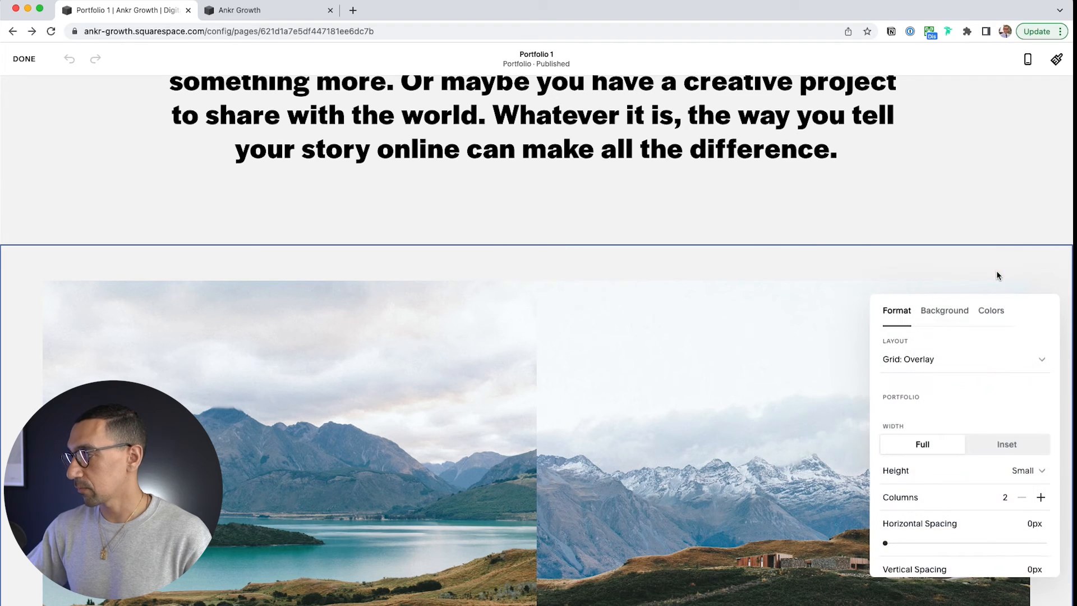
- Try the Hover: Follow Cursor layout on the portfolio section and preview its project titles
{"action": "left_click", "coordinate": [940, 361]}
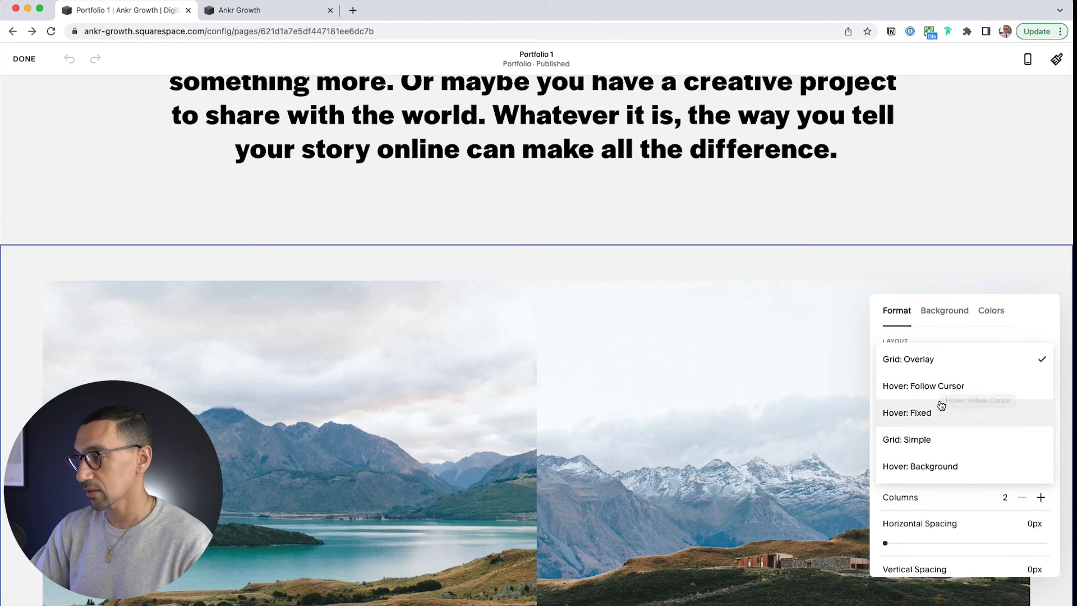
{"action": "left_click", "coordinate": [944, 397]}
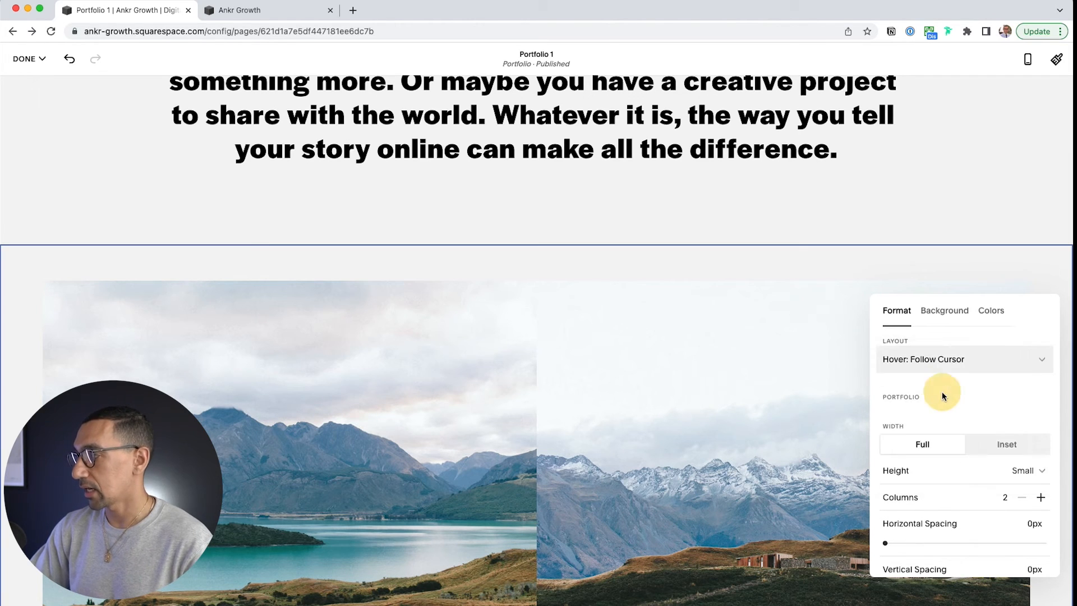
{"action": "scroll", "coordinate": [660, 321], "scroll_direction": "down", "scroll_amount": 5}
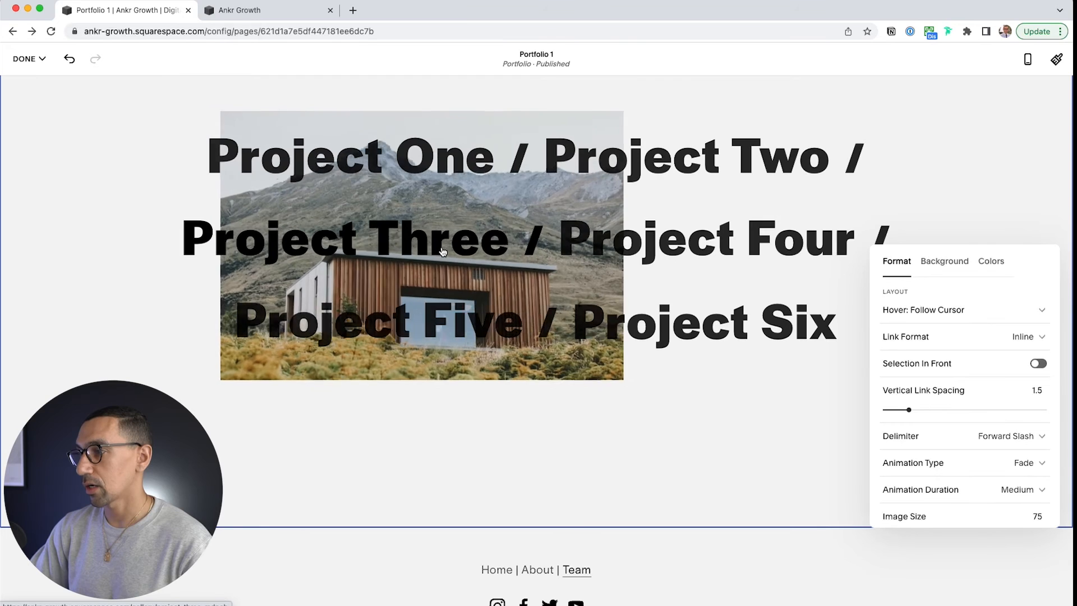
- Set the portfolio section's layout to Grid: Simple and check how the project images and titles are arranged
{"action": "left_click", "coordinate": [944, 318]}
{"action": "left_click", "coordinate": [942, 363]}
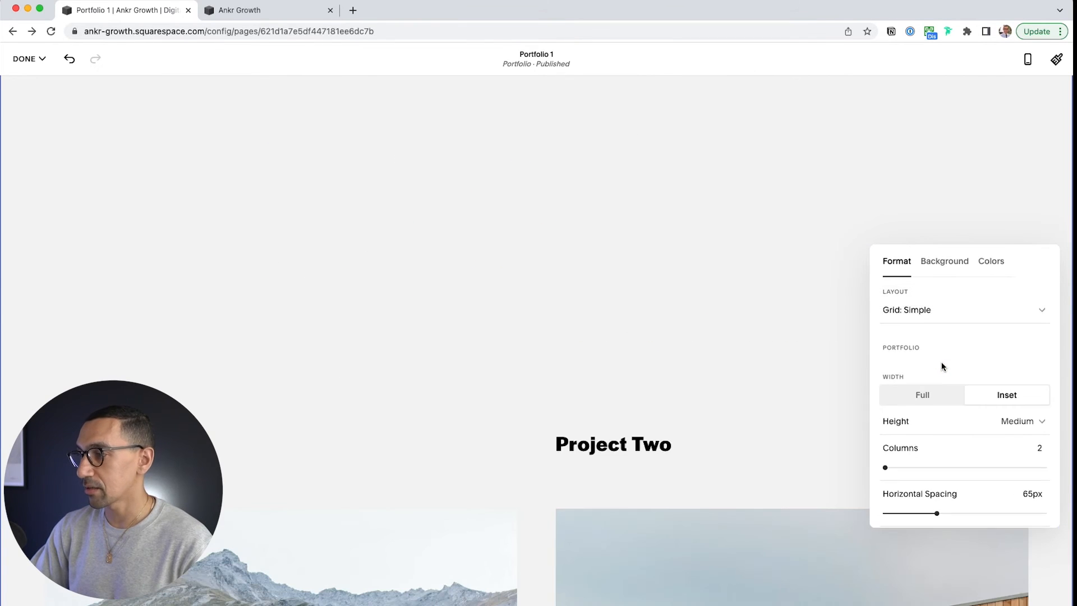
{"action": "scroll", "coordinate": [536, 293], "scroll_direction": "down", "scroll_amount": 10}
{"action": "scroll", "coordinate": [537, 293], "scroll_direction": "up", "scroll_amount": 14}
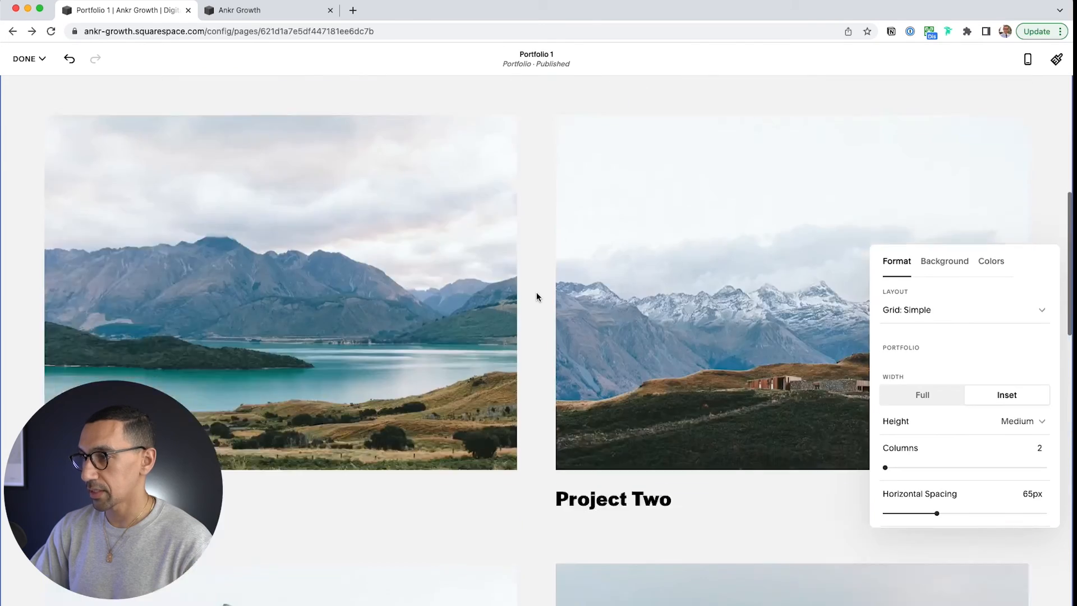
{"action": "scroll", "coordinate": [536, 293], "scroll_direction": "down", "scroll_amount": 8}
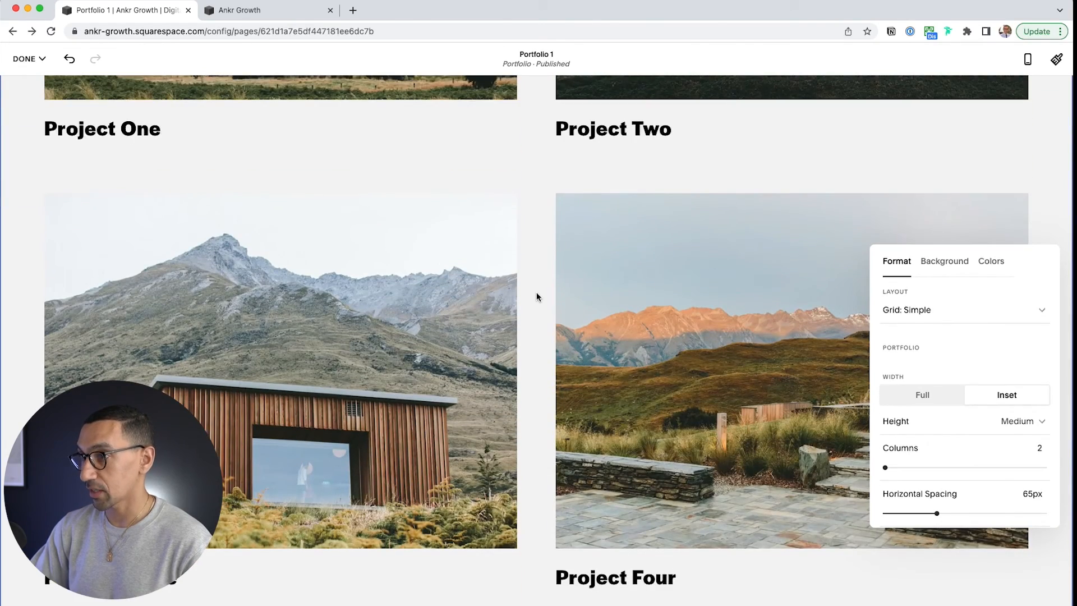
- Set the portfolio grid to 3 columns and check how the project rows are arranged
{"action": "scroll", "coordinate": [536, 292], "scroll_direction": "down", "scroll_amount": 3}
{"action": "scroll", "coordinate": [956, 415], "scroll_direction": "down", "scroll_amount": 2}
{"action": "left_click", "coordinate": [905, 402]}
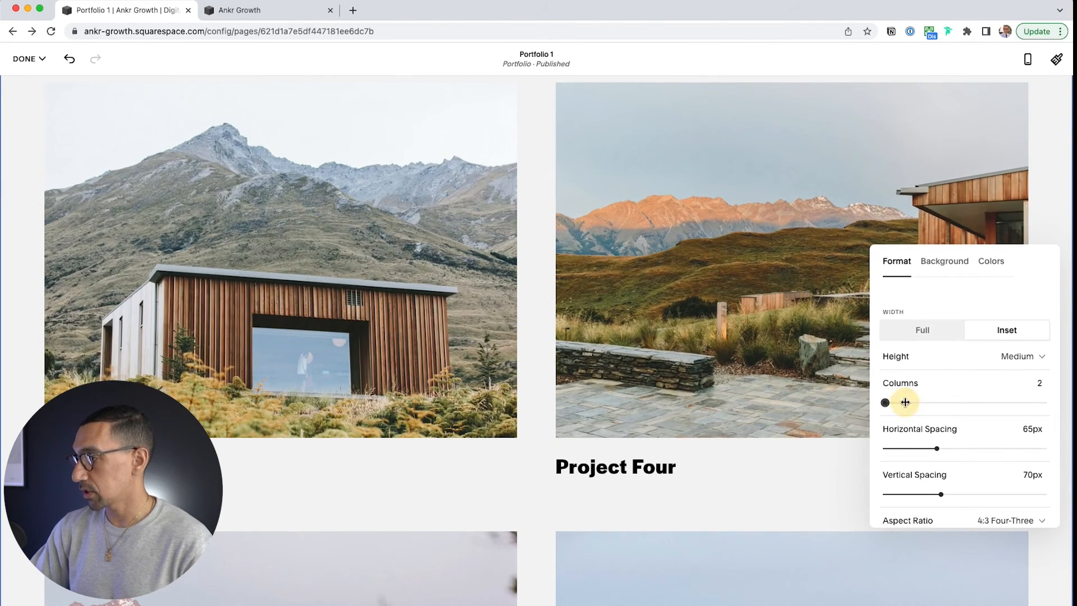
{"action": "left_click", "coordinate": [948, 401]}
{"action": "scroll", "coordinate": [654, 233], "scroll_direction": "up", "scroll_amount": 10}
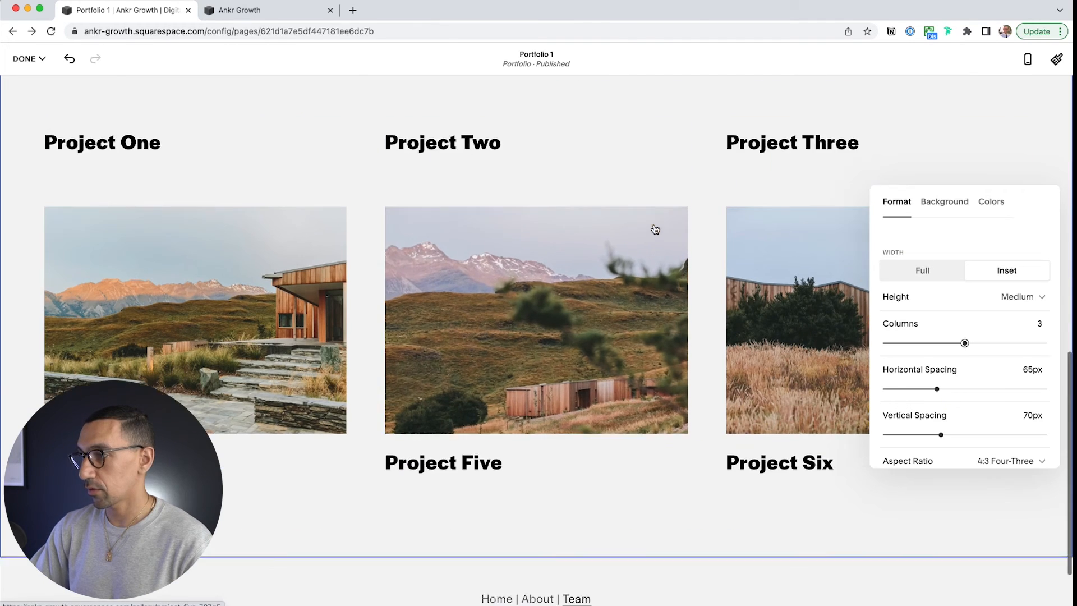
{"action": "scroll", "coordinate": [519, 405], "scroll_direction": "down", "scroll_amount": 4}
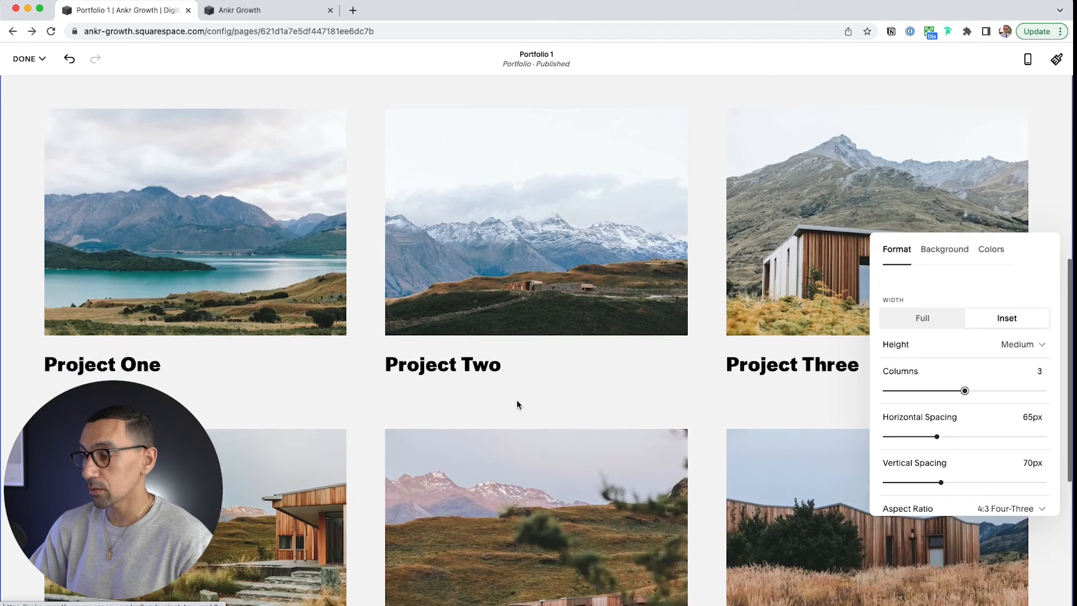
- Set the hover effect of the portfolio grid's project images to Fade
{"action": "scroll", "coordinate": [921, 413], "scroll_direction": "down", "scroll_amount": 3}
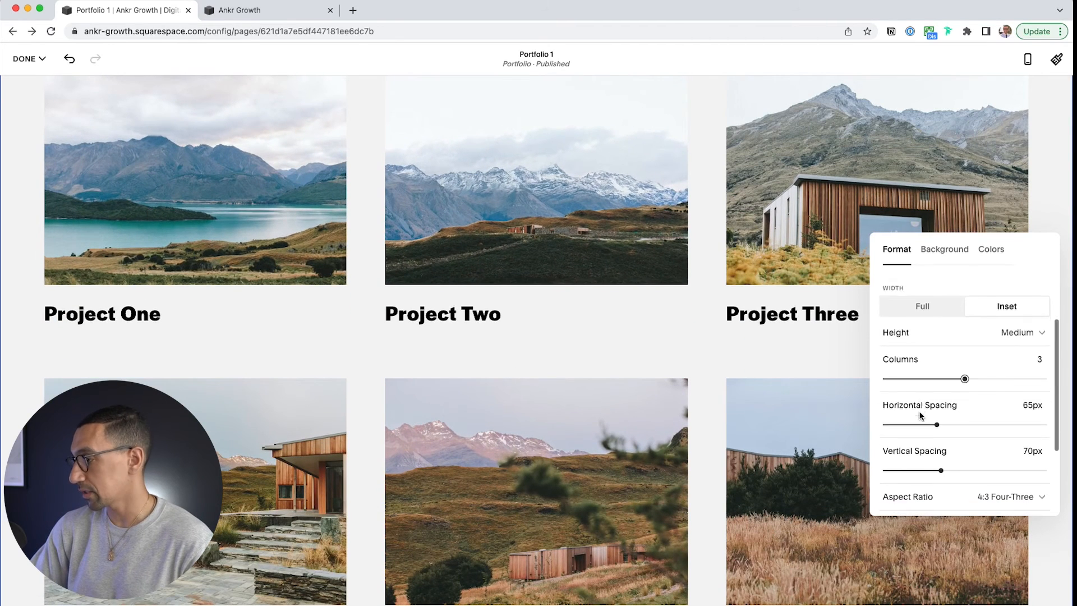
{"action": "left_click", "coordinate": [1014, 436]}
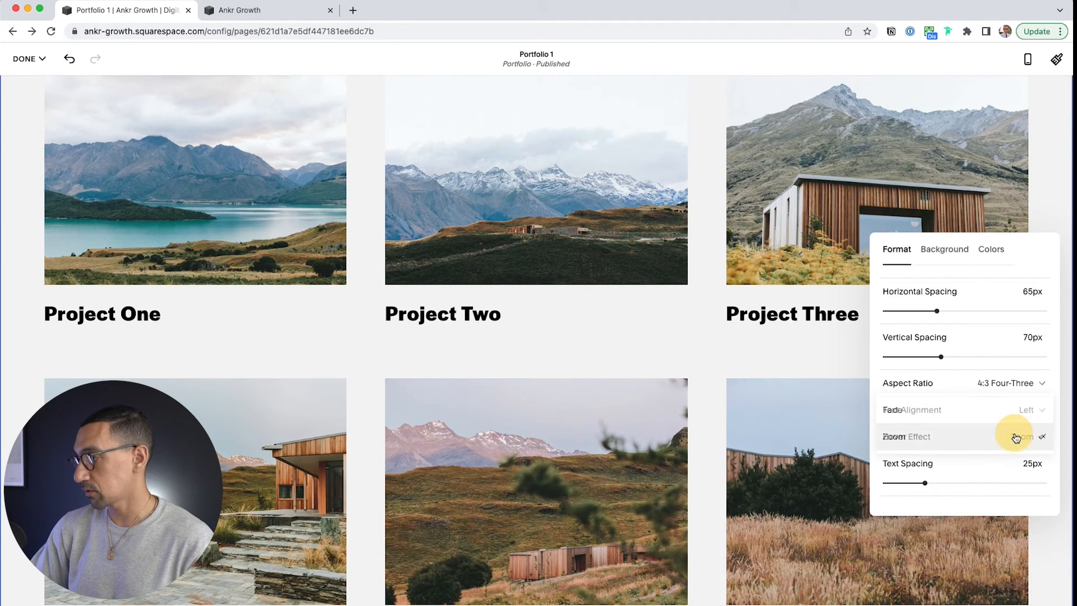
{"action": "left_click", "coordinate": [988, 414]}
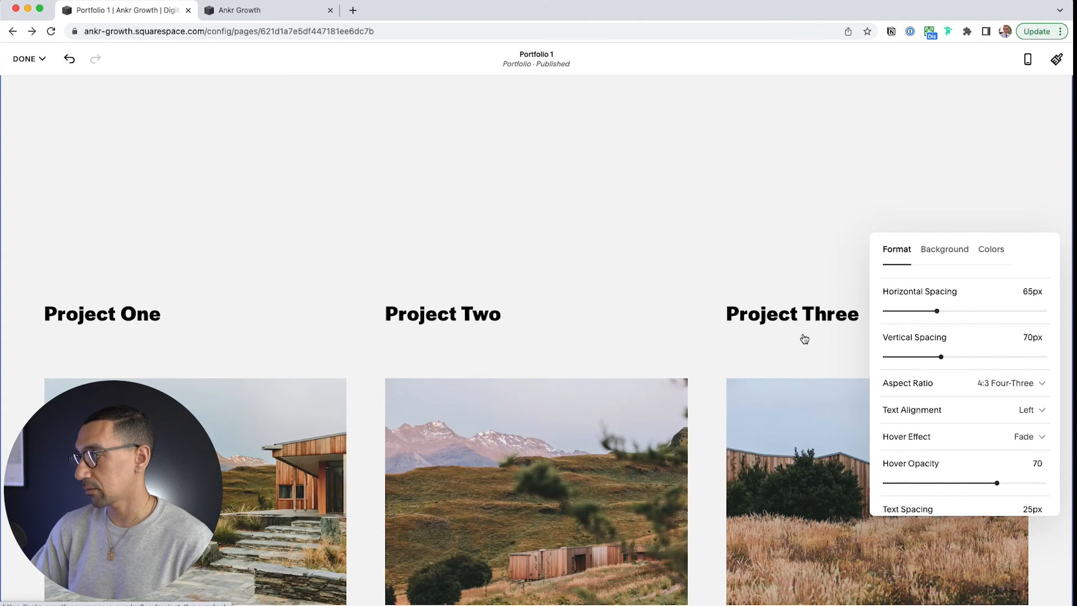
- Try the Hover: Background layout on the portfolio section
{"action": "scroll", "coordinate": [1004, 393], "scroll_direction": "up", "scroll_amount": 5}
{"action": "left_click", "coordinate": [931, 296]}
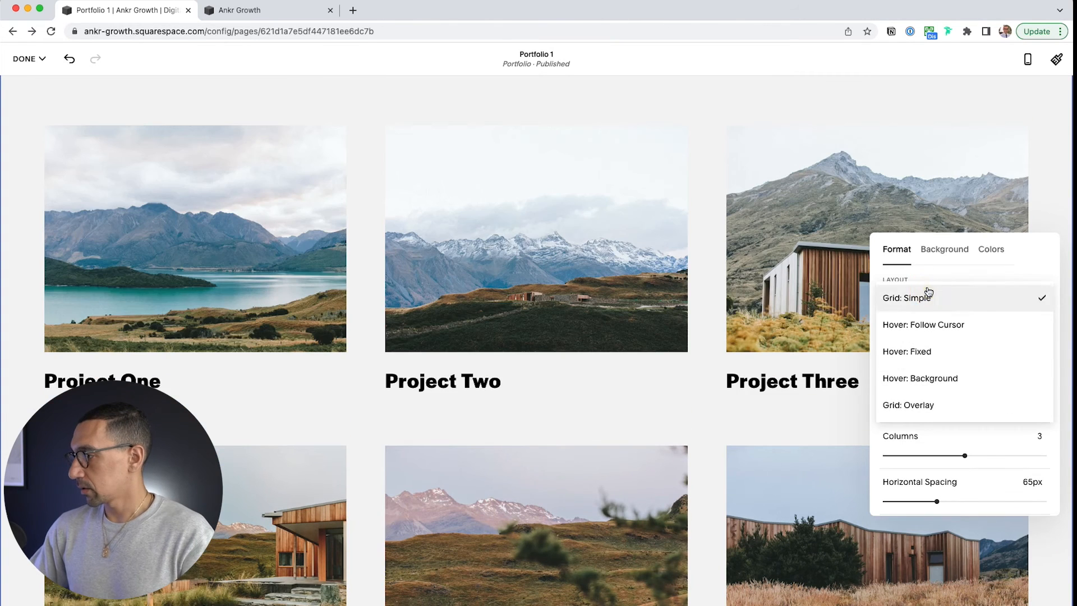
{"action": "left_click", "coordinate": [935, 375]}
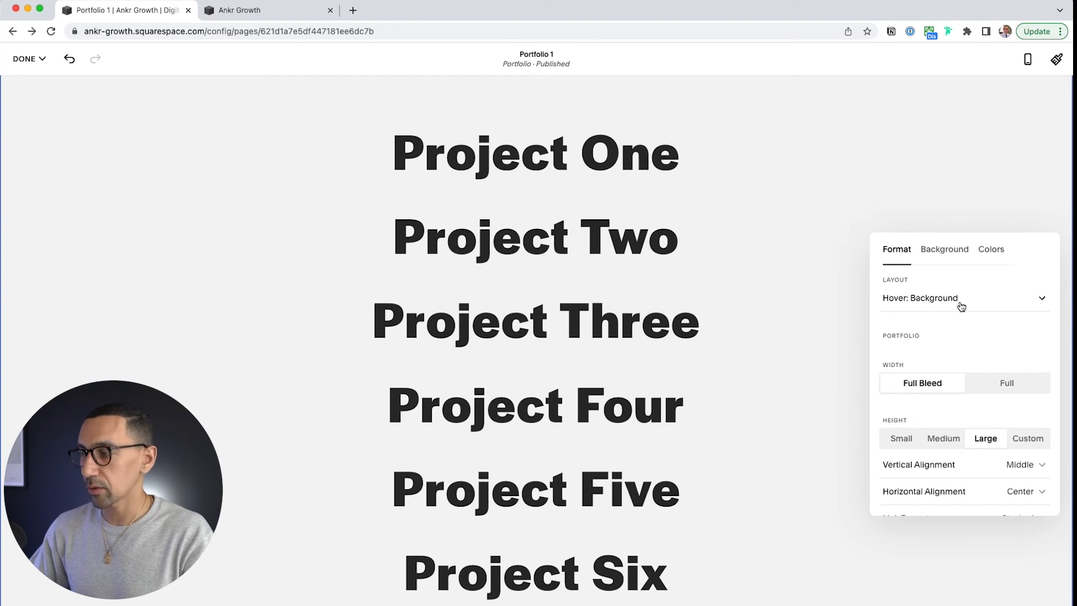
- Switch the portfolio section's layout to Grid: Overlay and preview the project titles over their images
{"action": "left_click", "coordinate": [961, 306]}
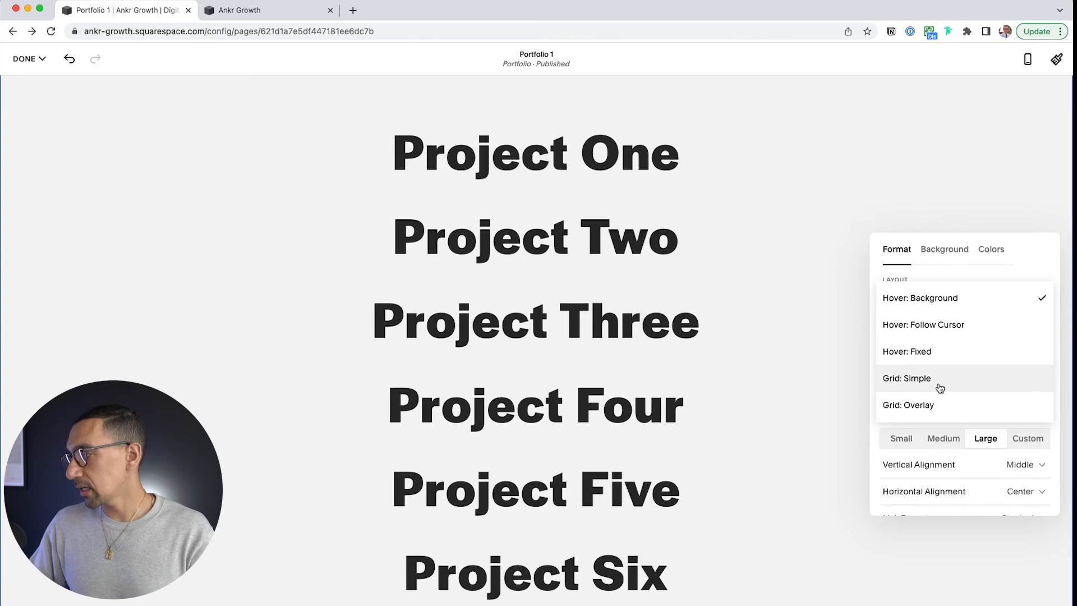
{"action": "left_click", "coordinate": [937, 404]}
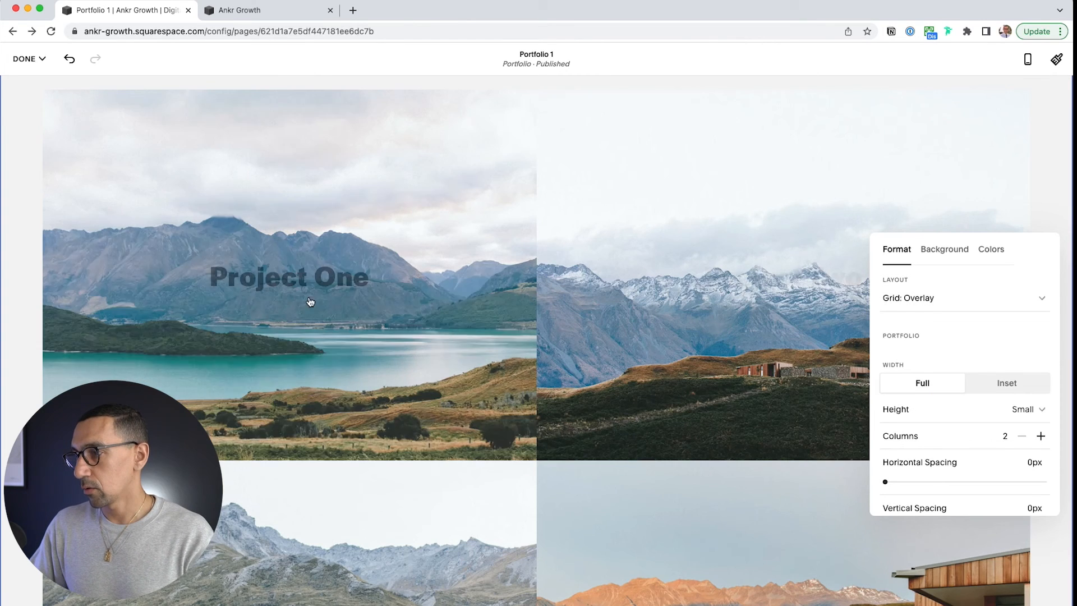
{"action": "scroll", "coordinate": [276, 297], "scroll_direction": "up", "scroll_amount": 5}
{"action": "scroll", "coordinate": [336, 361], "scroll_direction": "down", "scroll_amount": 8}
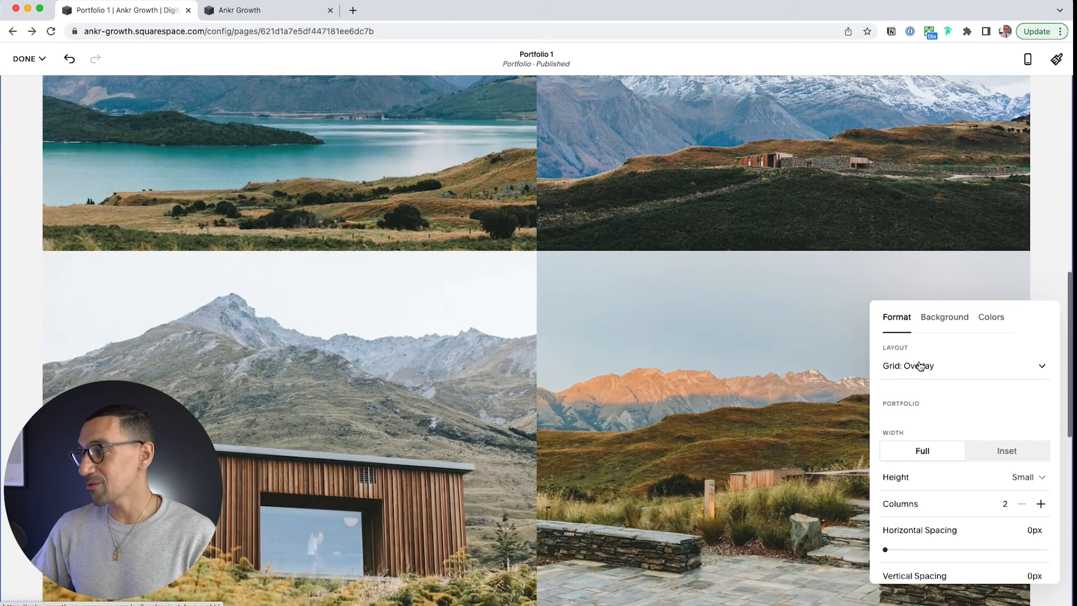
- Open the layout choices for the portfolio section
{"action": "left_click", "coordinate": [961, 365]}
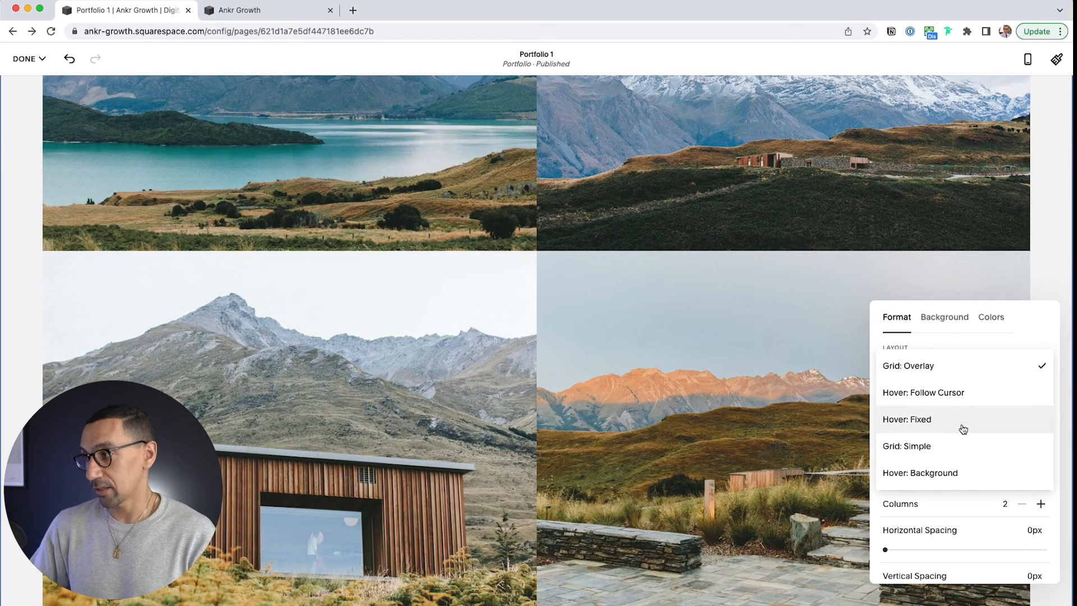